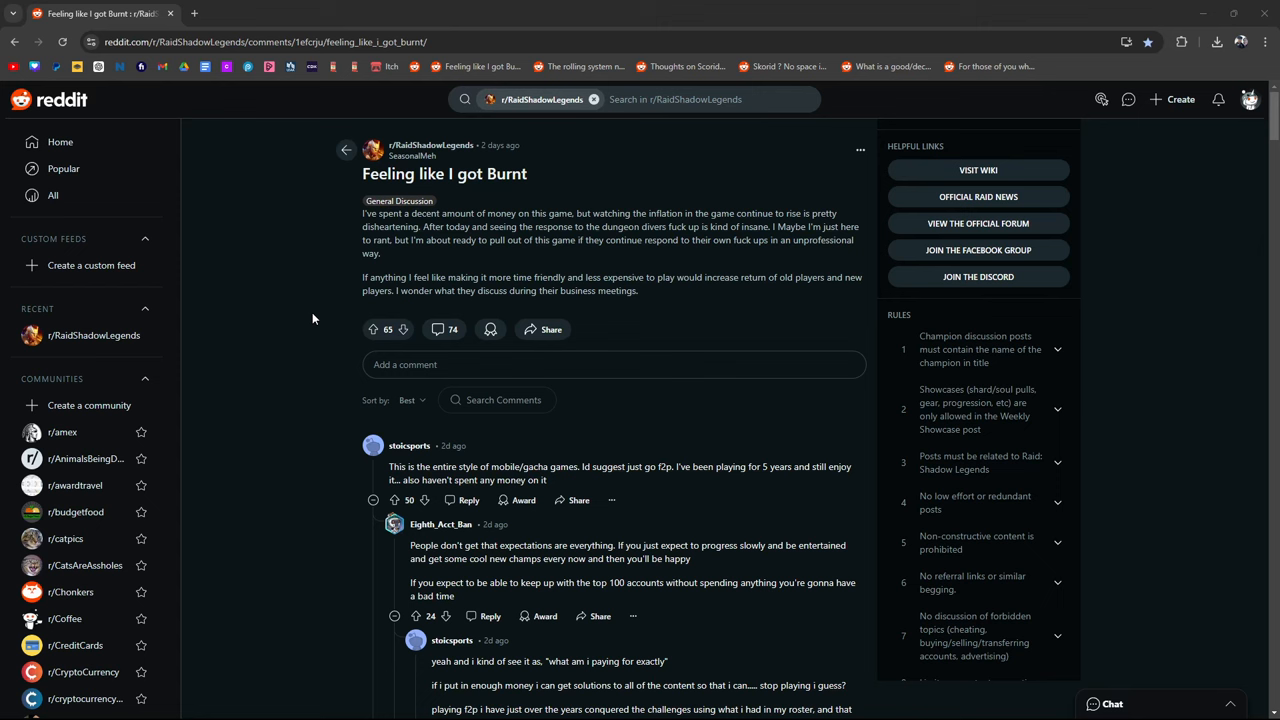
scroll(312, 318, "down", 2)
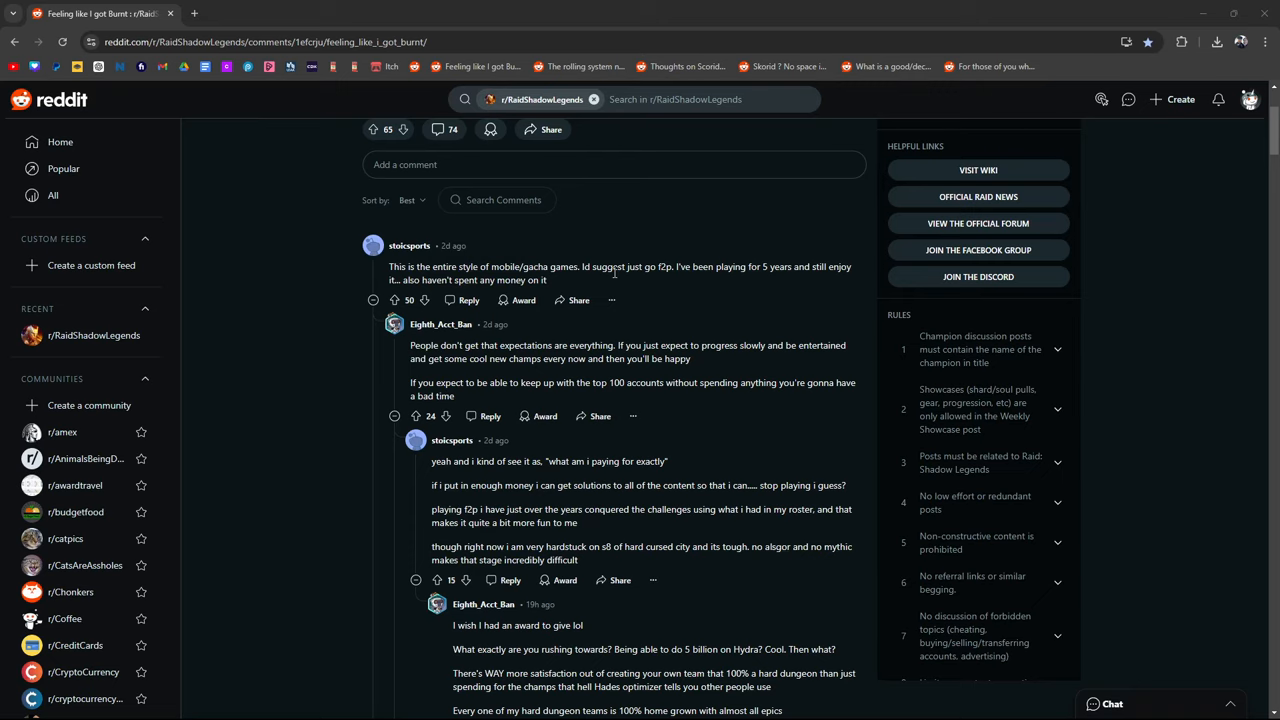
scroll(757, 369, "down", 1)
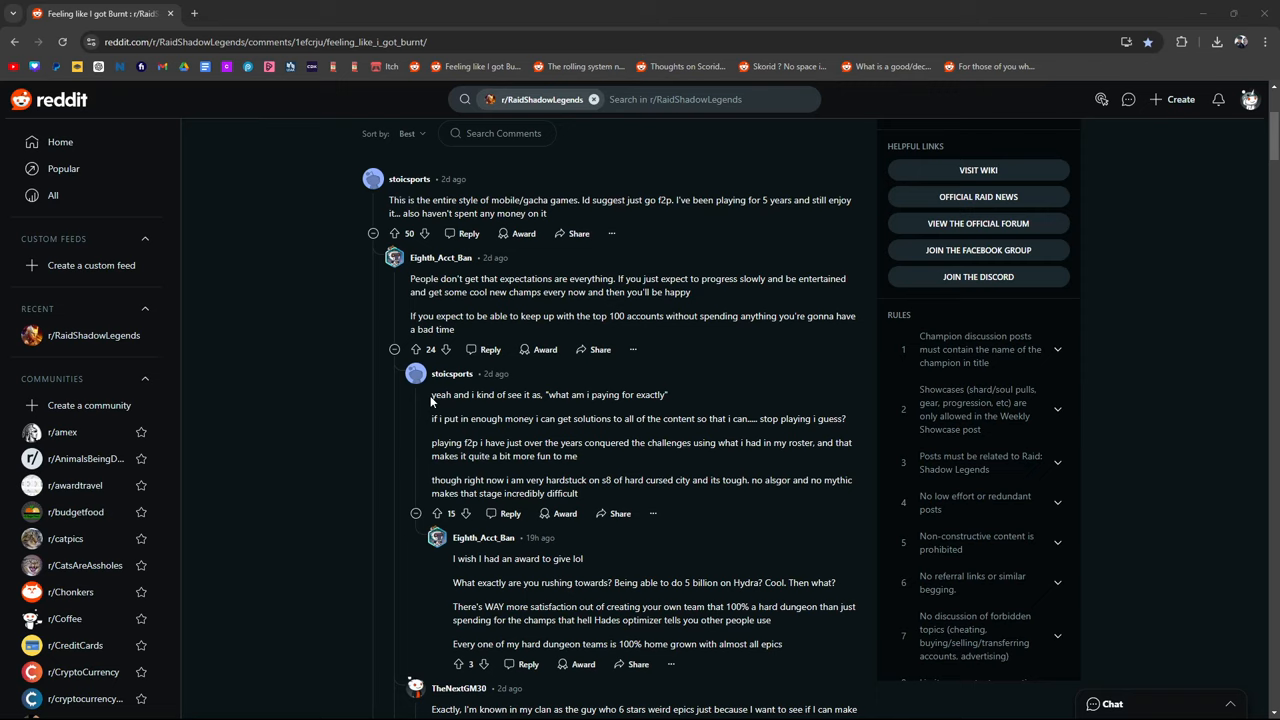
- Highlight the opening words of the nested reply about paying, then clear the highlight
left_click_drag(431, 394, 571, 394)
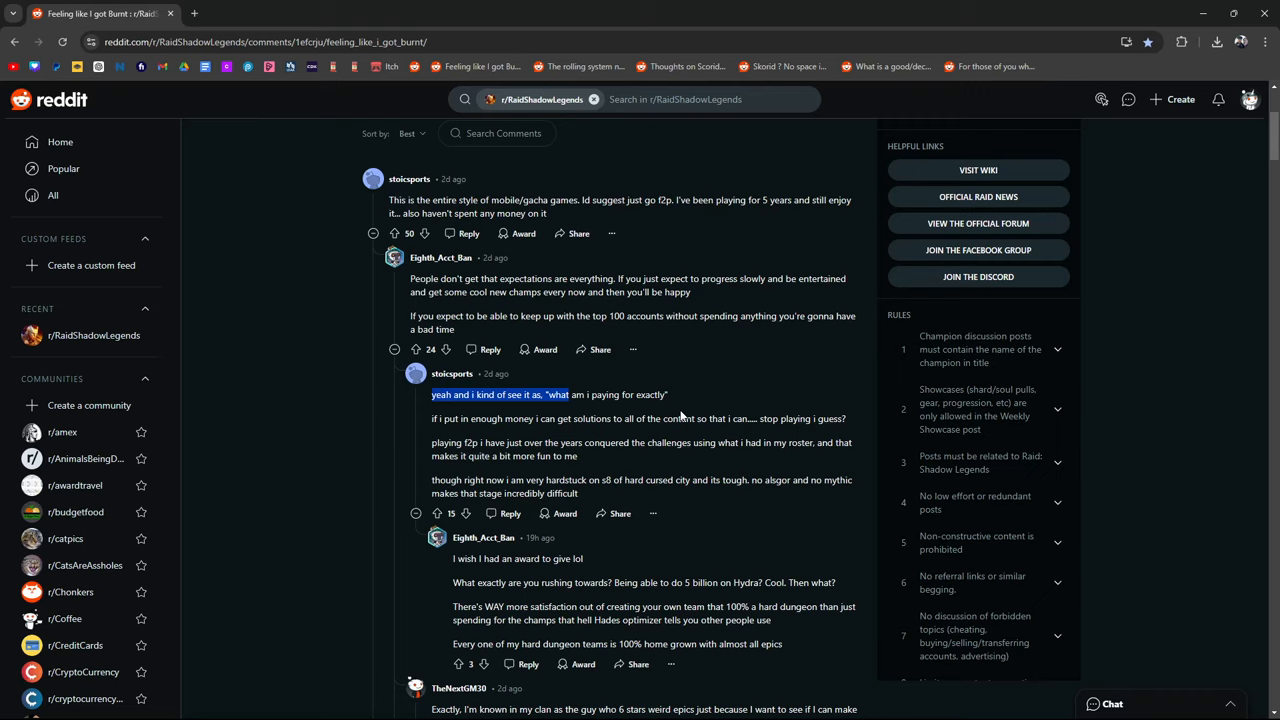
left_click(698, 400)
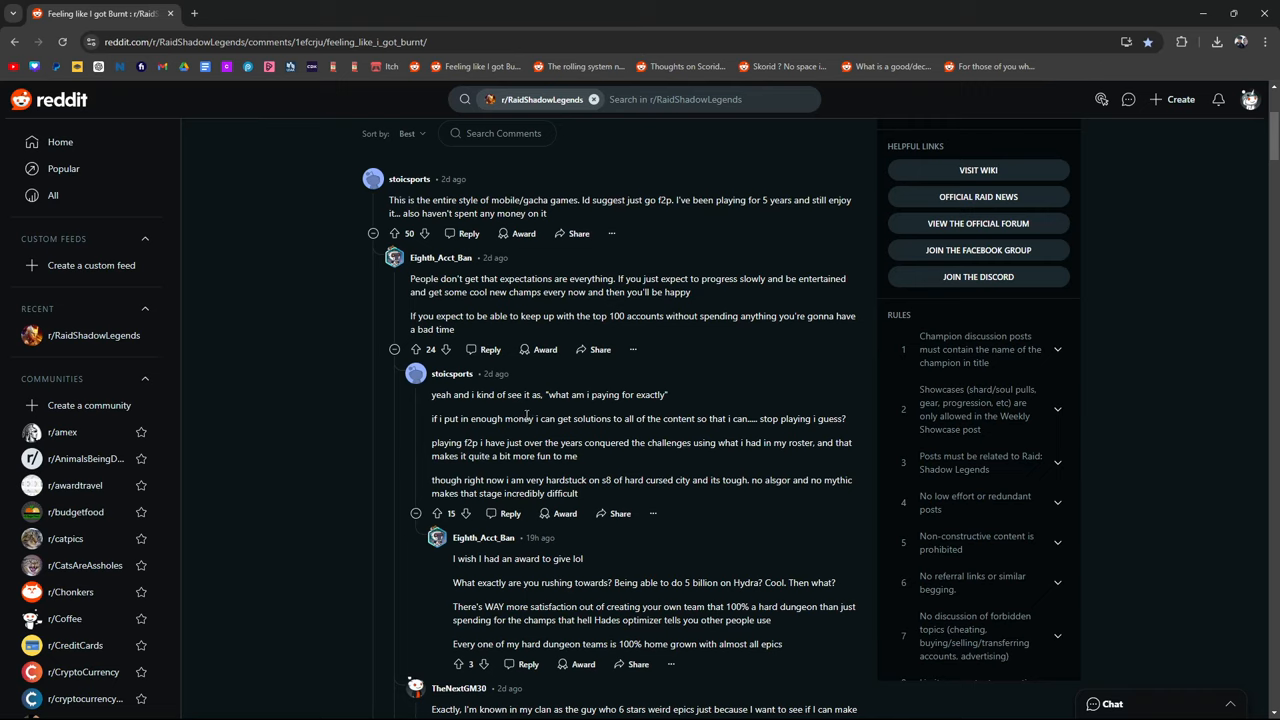
- Highlight 'enough' through the solutions line, ending on 'stop playing i guess?'
double_click(486, 418)
left_click_drag(504, 418, 754, 418)
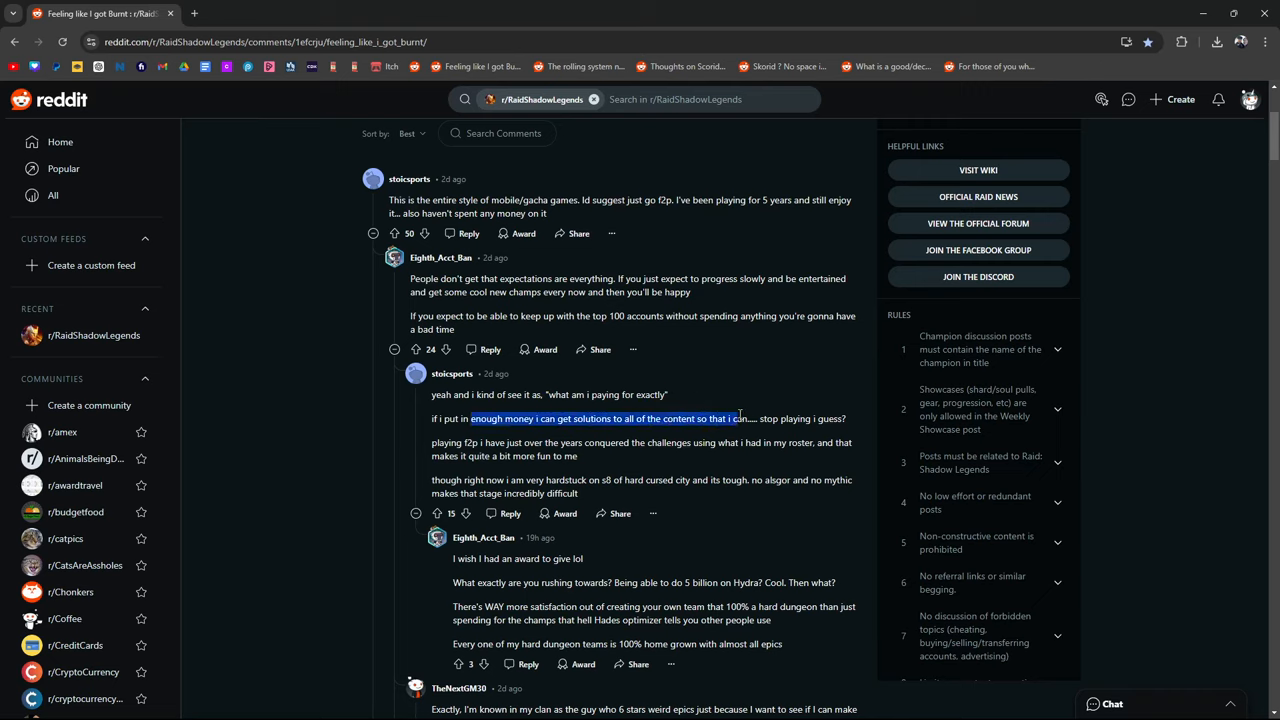
left_click_drag(848, 418, 760, 420)
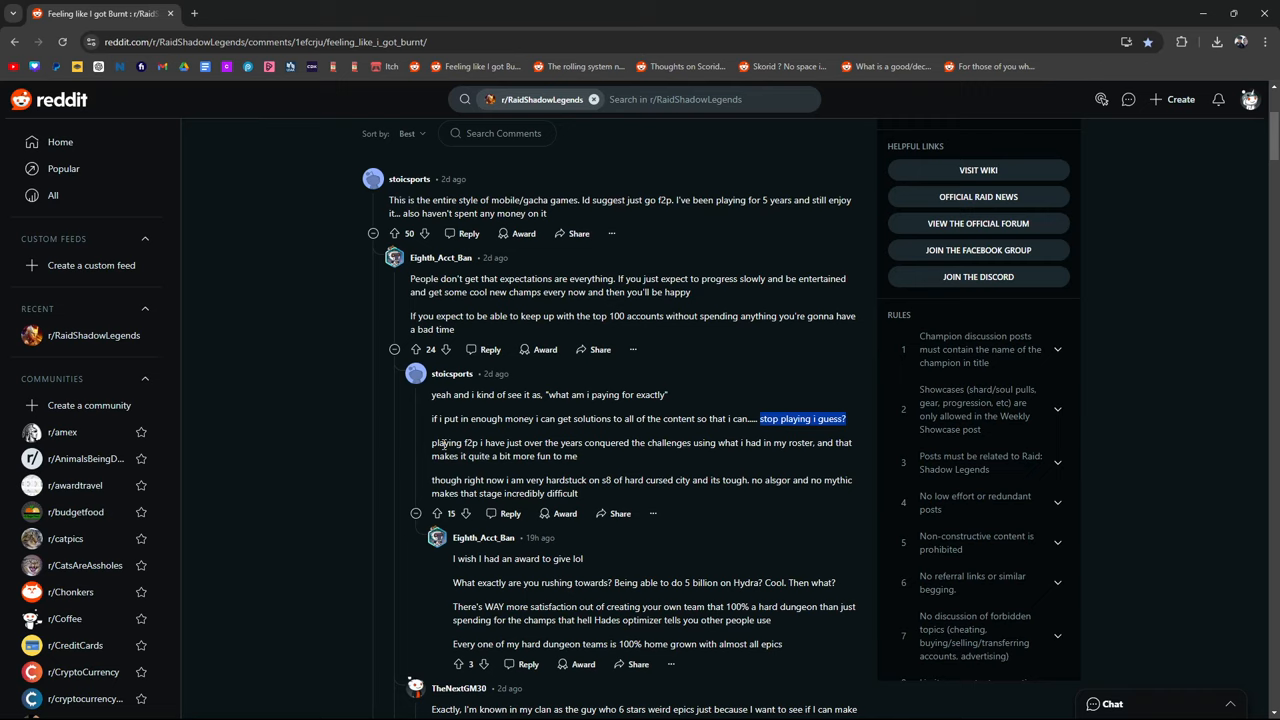
- Re-highlight stoicsports' paragraphs, finishing with the 'if i put in enough money' line selected
left_click(721, 450)
left_click_drag(431, 392, 596, 456)
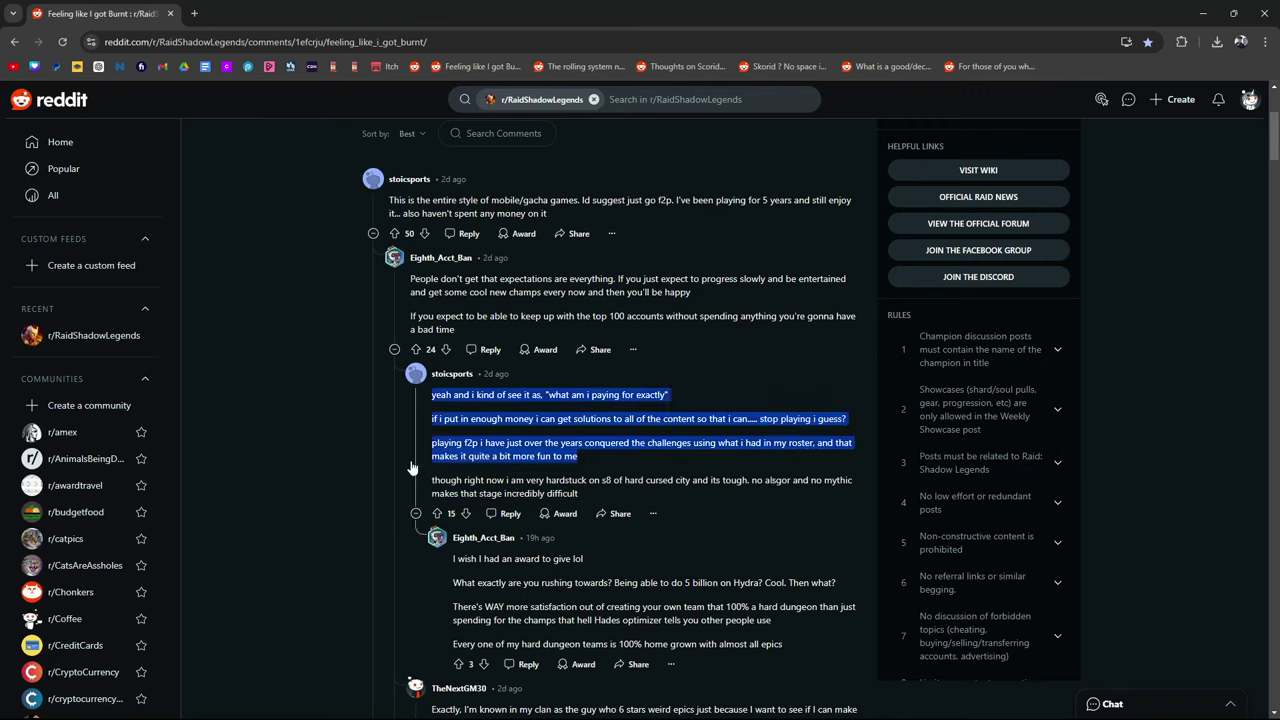
left_click(601, 456)
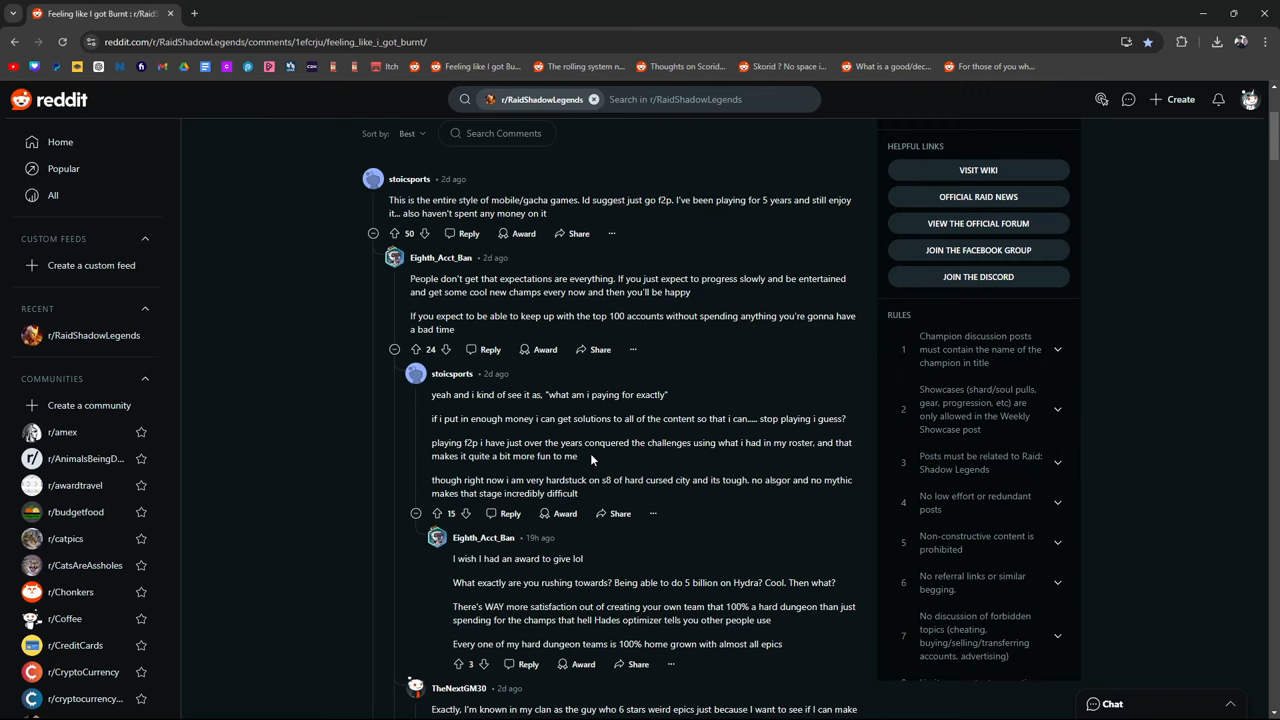
left_click_drag(579, 456, 444, 457)
left_click_drag(848, 420, 433, 419)
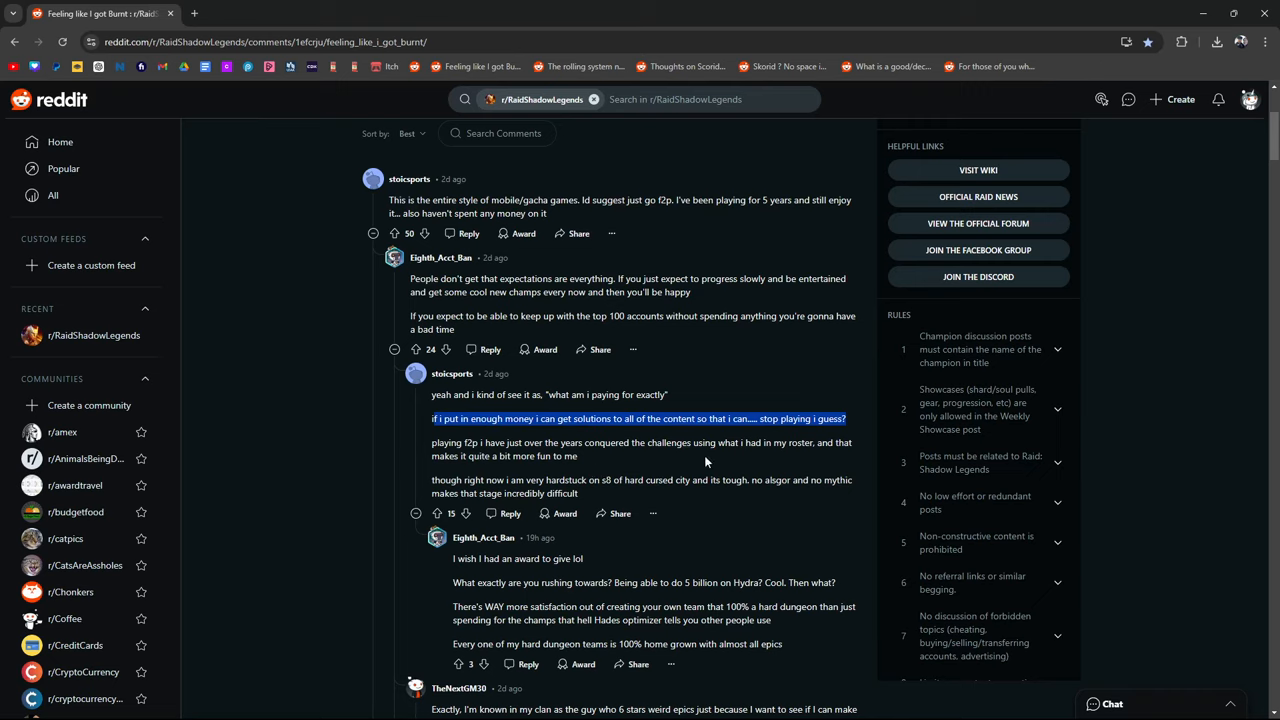
left_click(770, 482)
scroll(692, 484, "down", 2)
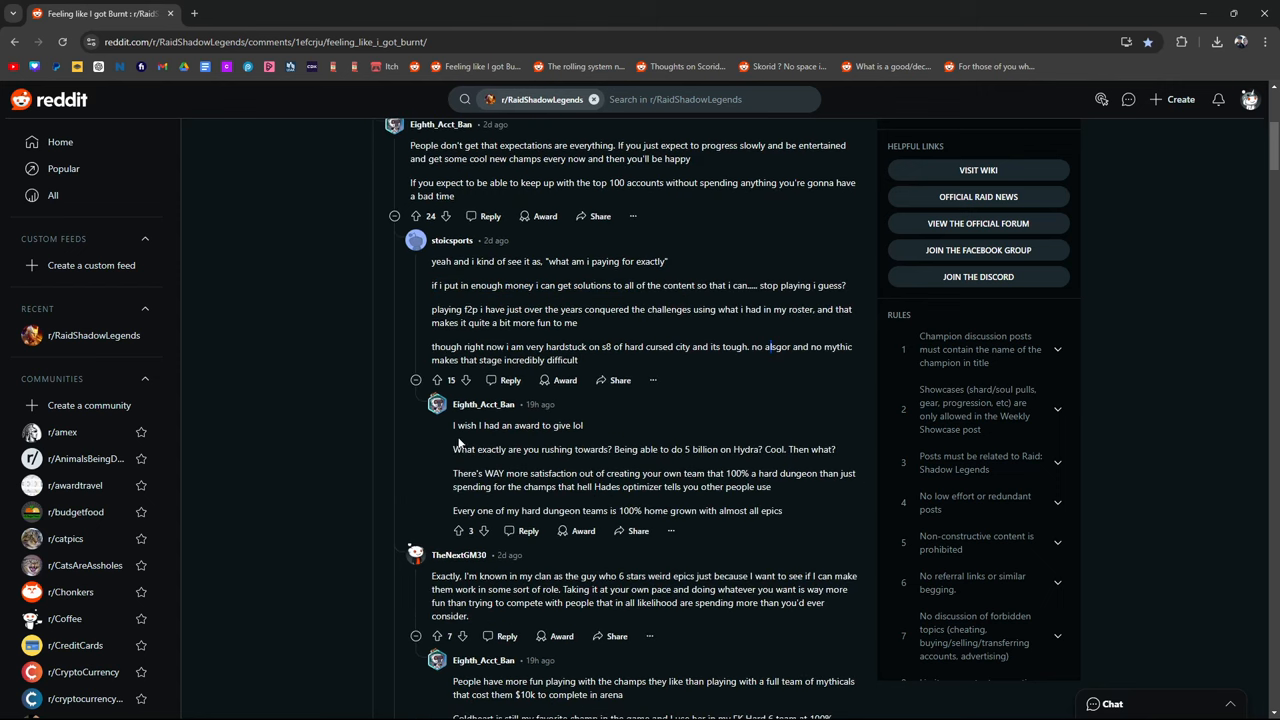
left_click_drag(452, 426, 591, 432)
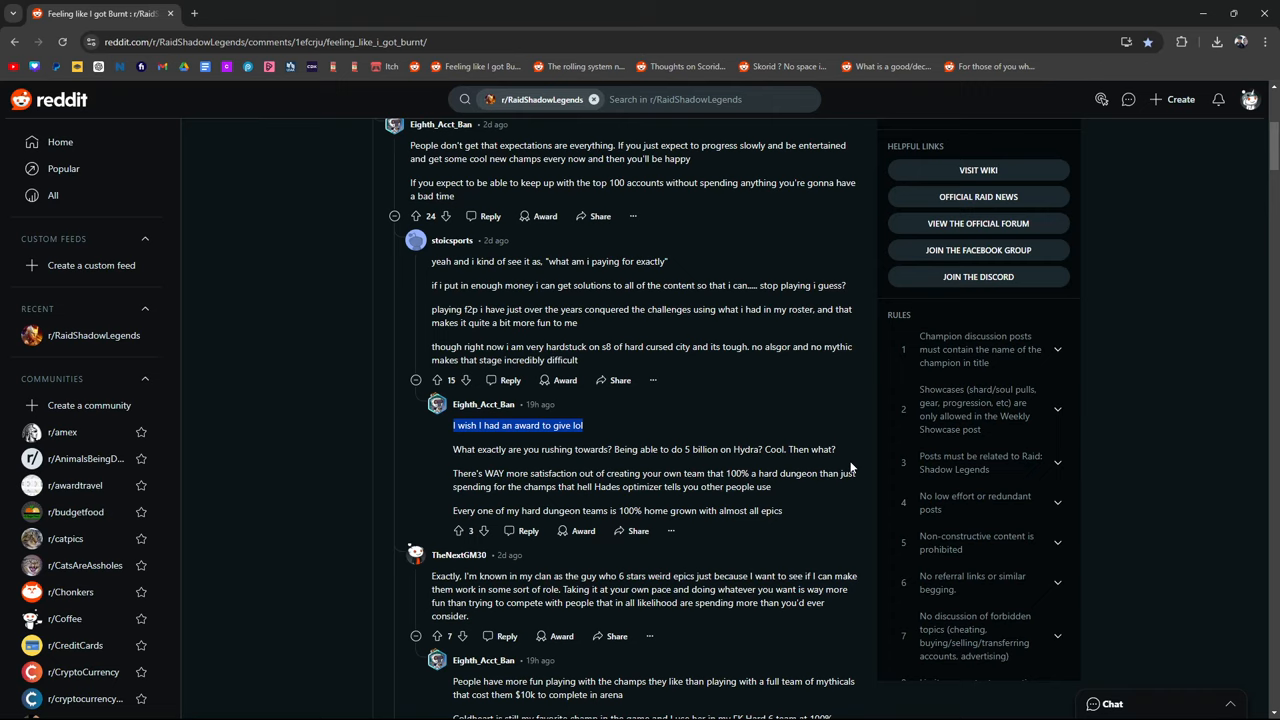
left_click_drag(692, 449, 778, 449)
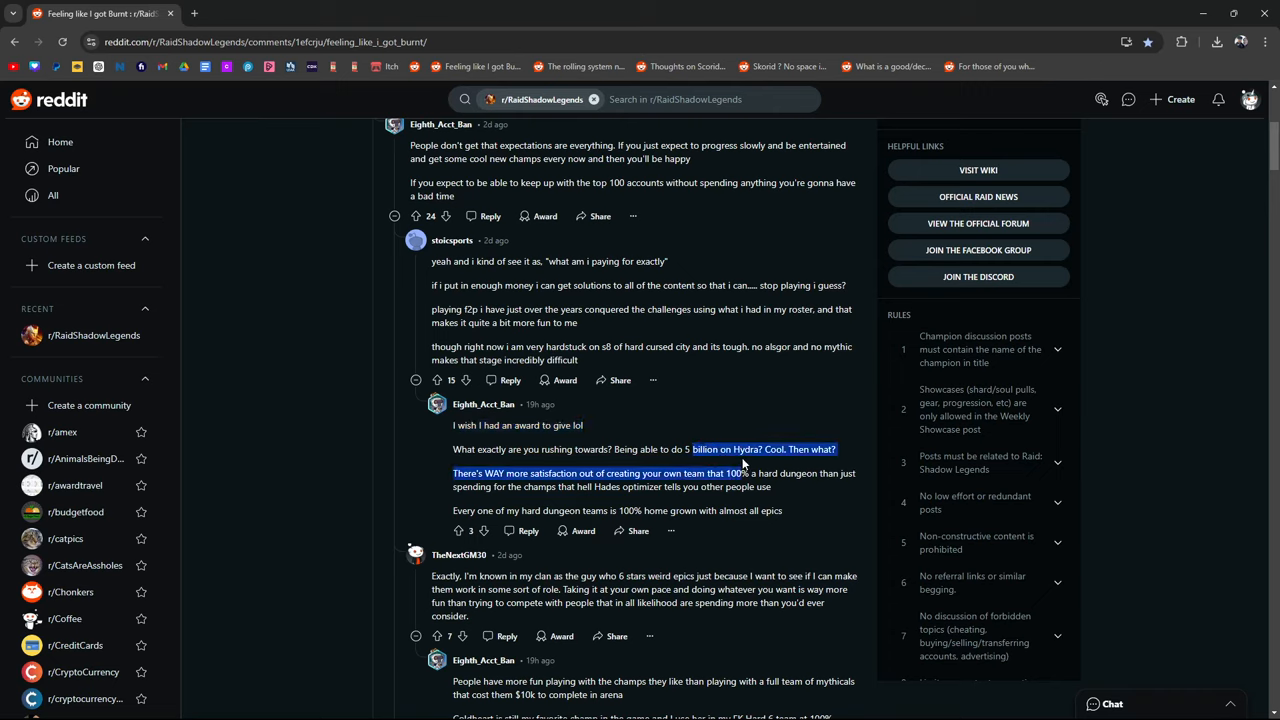
left_click(844, 456)
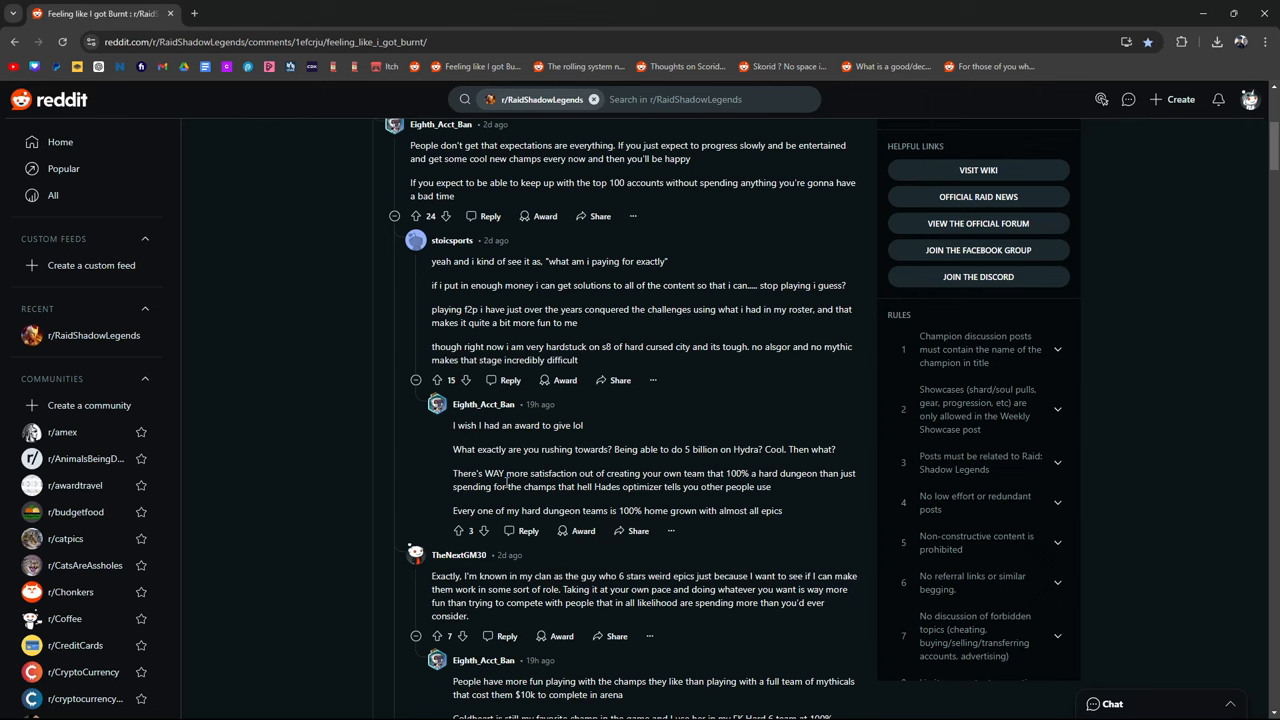
scroll(666, 502, "down", 2)
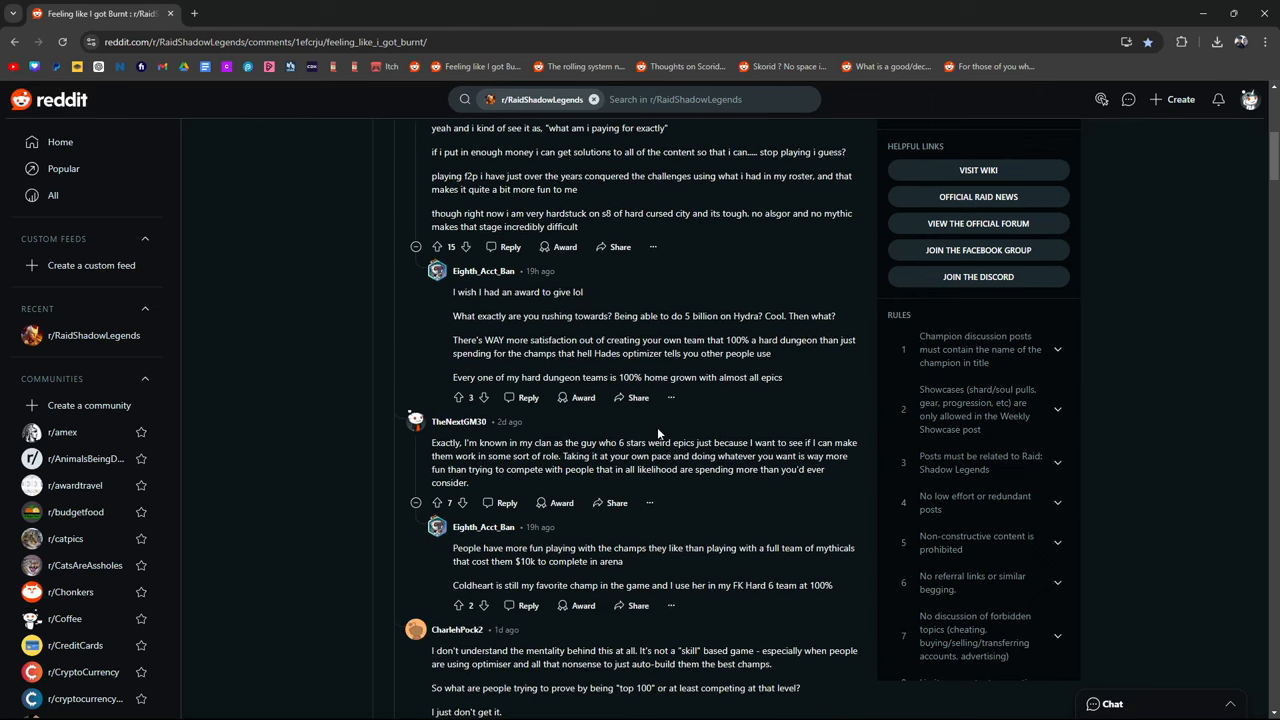
scroll(657, 427, "down", 2)
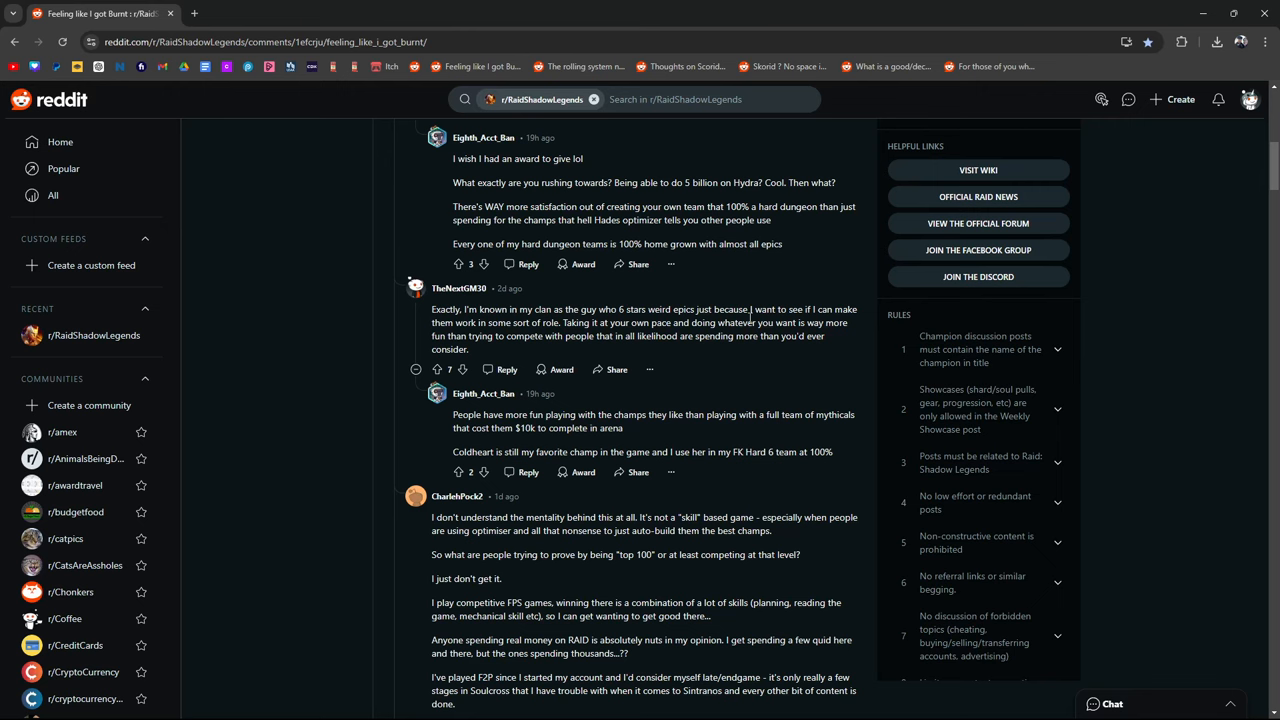
scroll(751, 313, "down", 1)
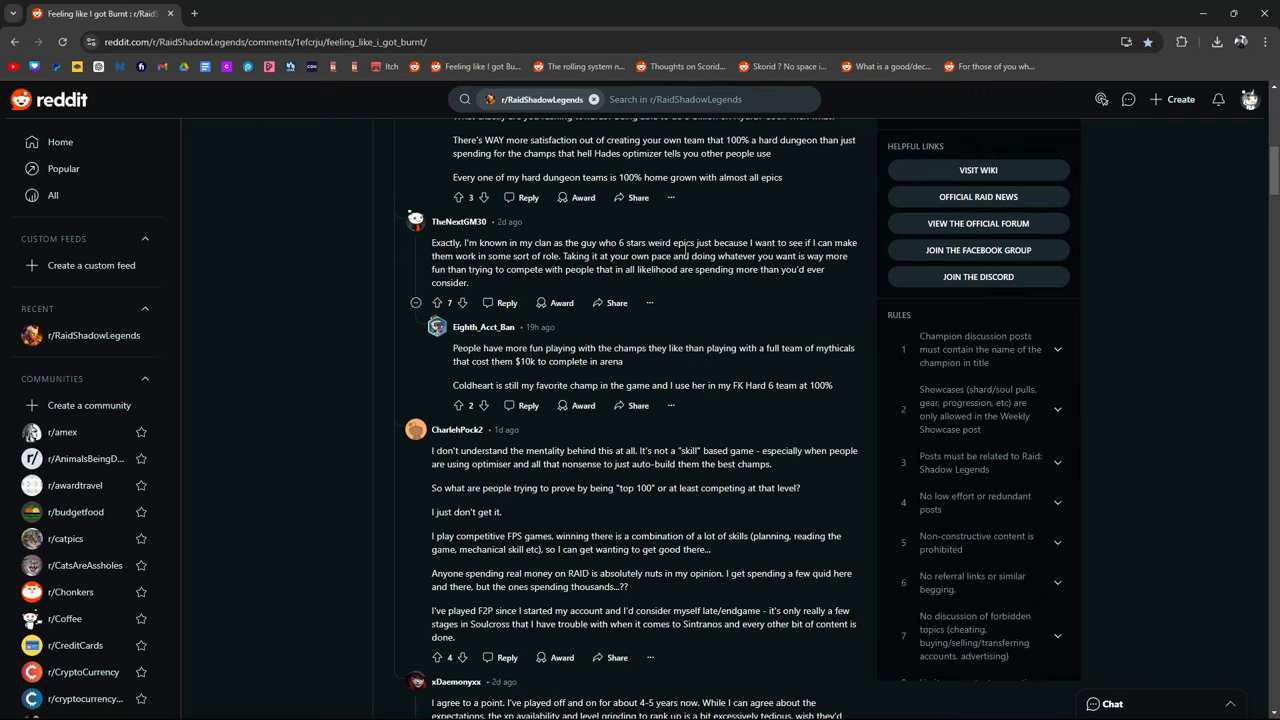
left_click_drag(625, 361, 418, 360)
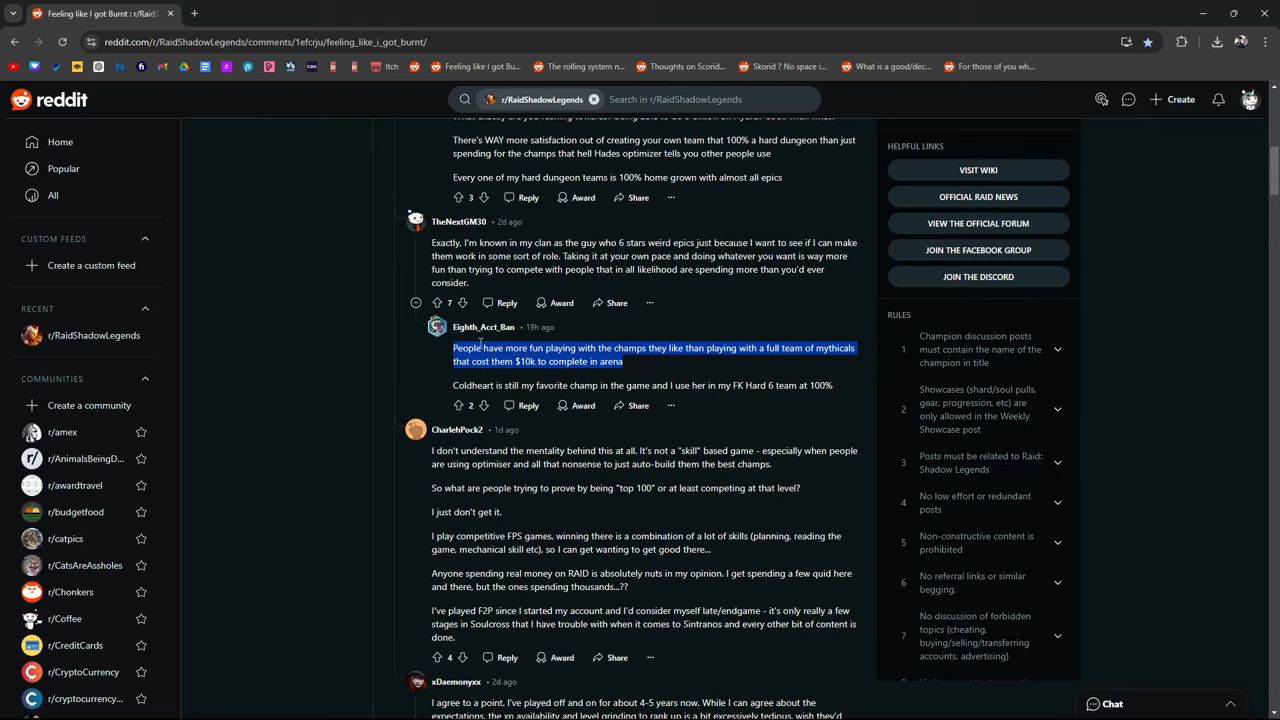
left_click(687, 372)
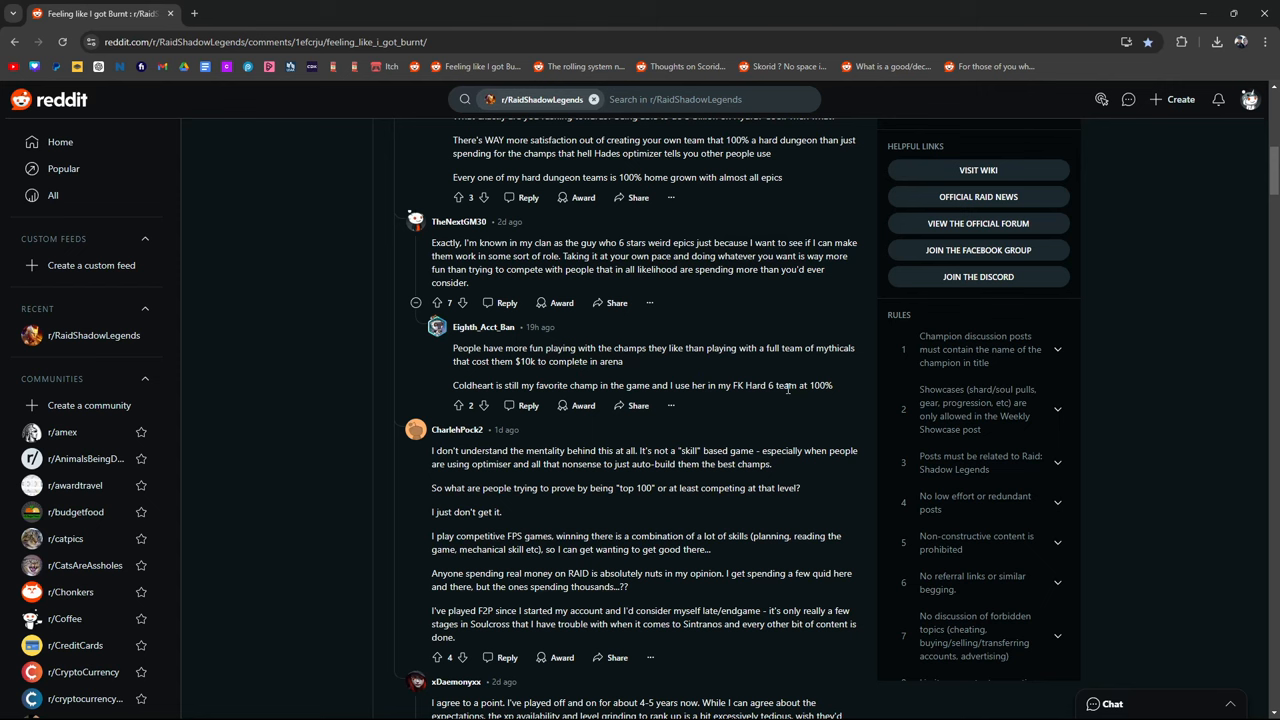
left_click_drag(838, 385, 450, 390)
scroll(450, 390, "down", 2)
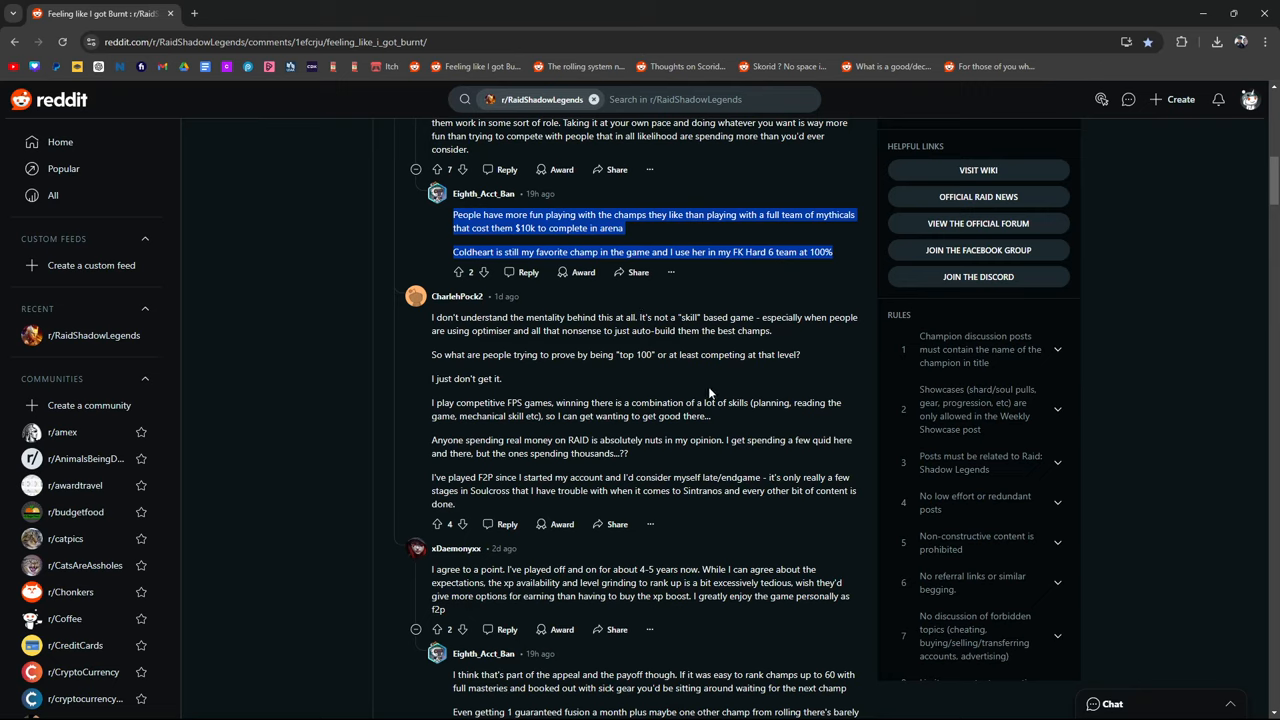
left_click(661, 396)
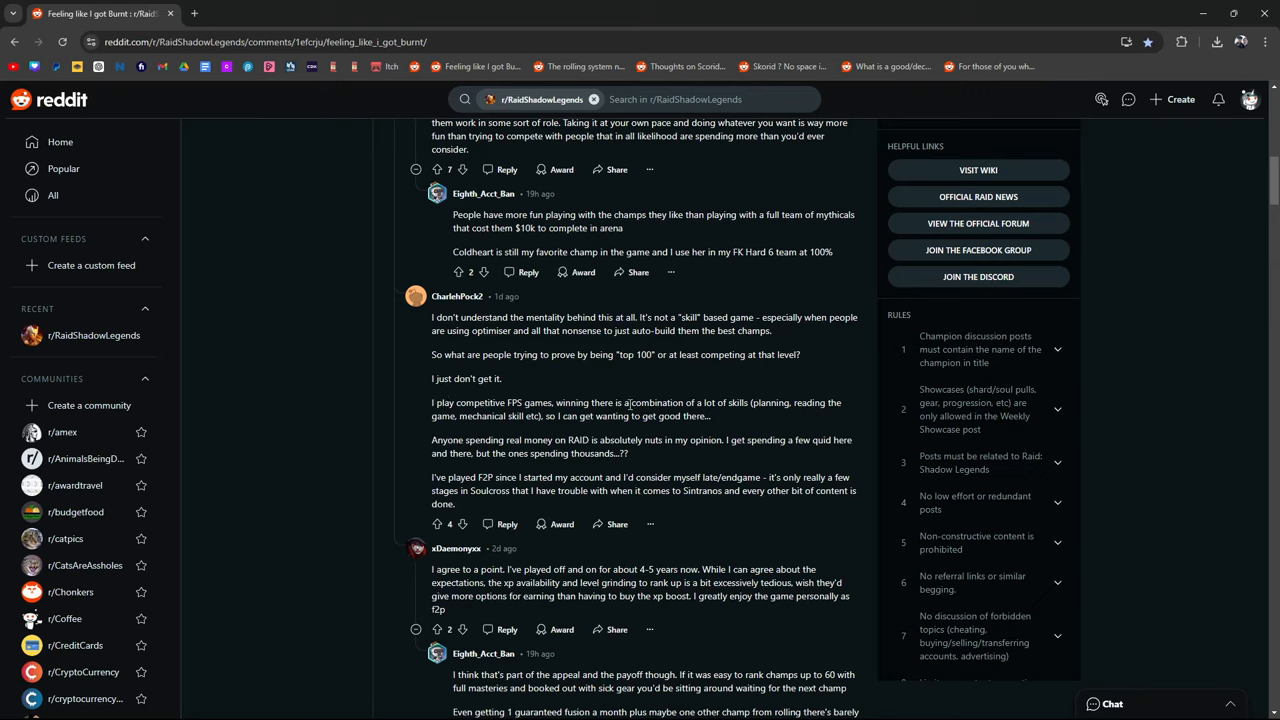
left_click_drag(503, 378, 426, 378)
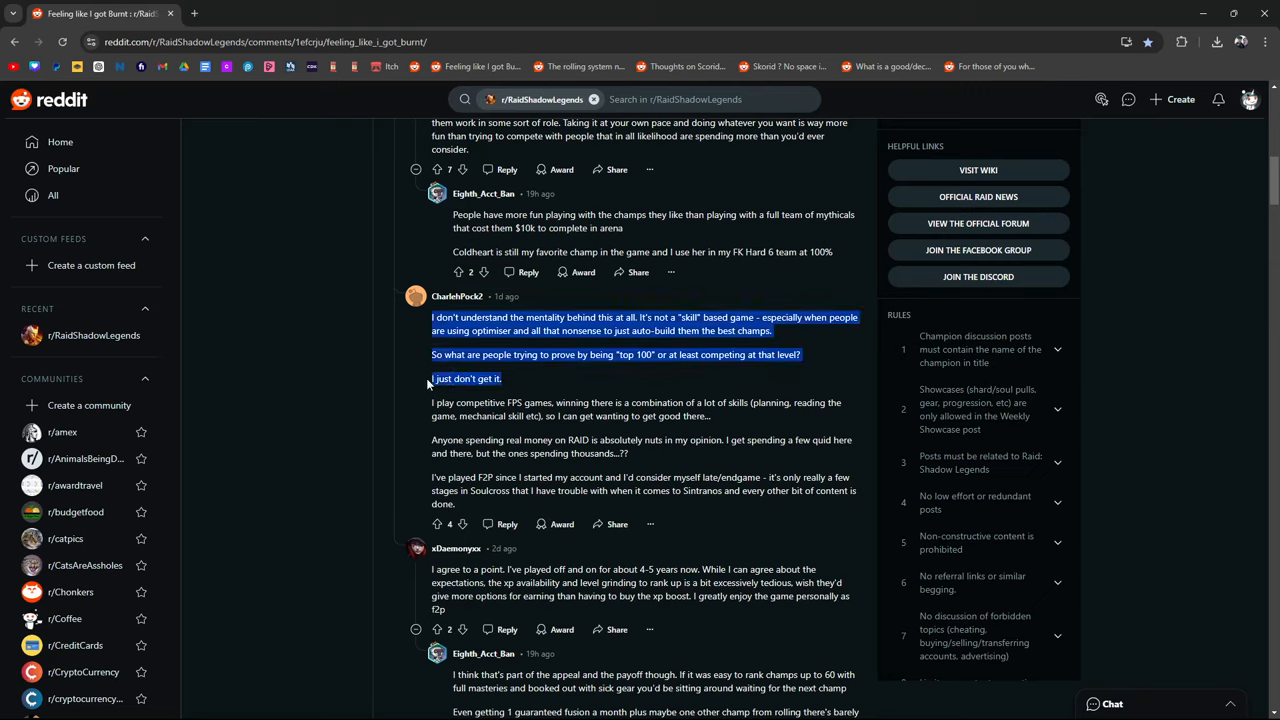
left_click(620, 371)
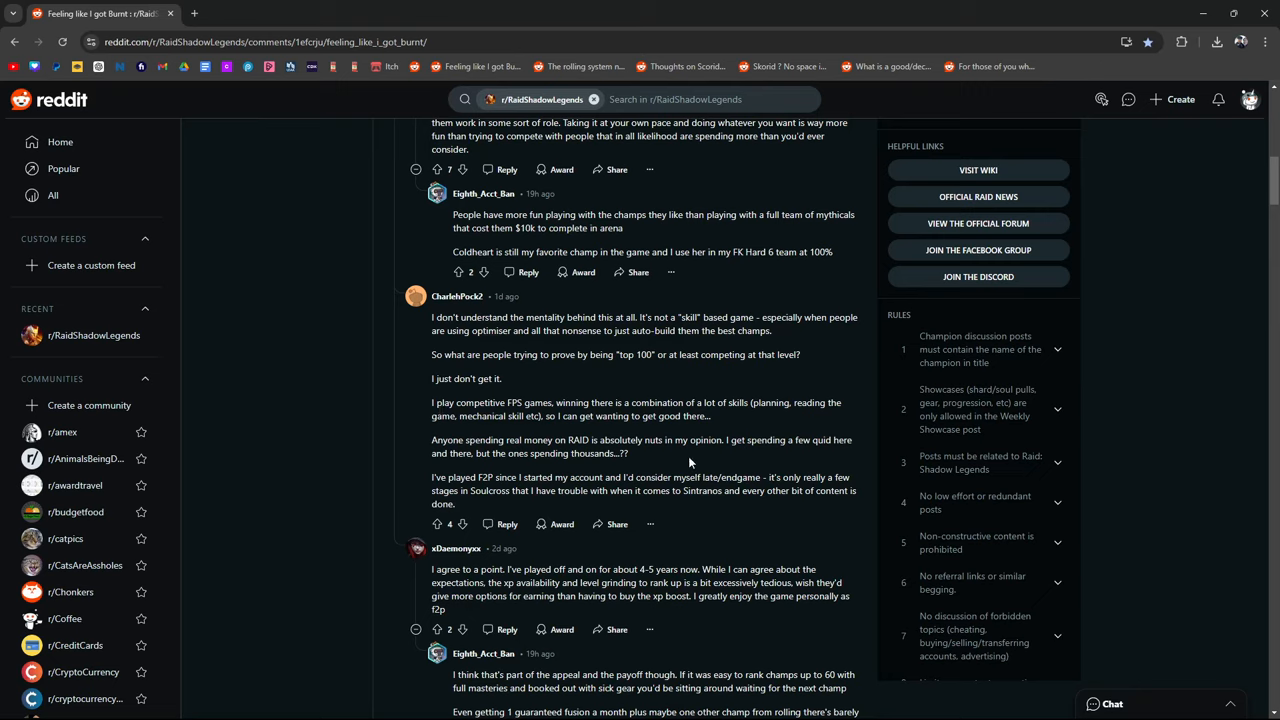
mouse_move(798, 440)
left_mouse_down()
mouse_move(840, 440)
mouse_move(798, 440)
left_mouse_up()
left_click(846, 445)
left_click_drag(630, 456, 530, 456)
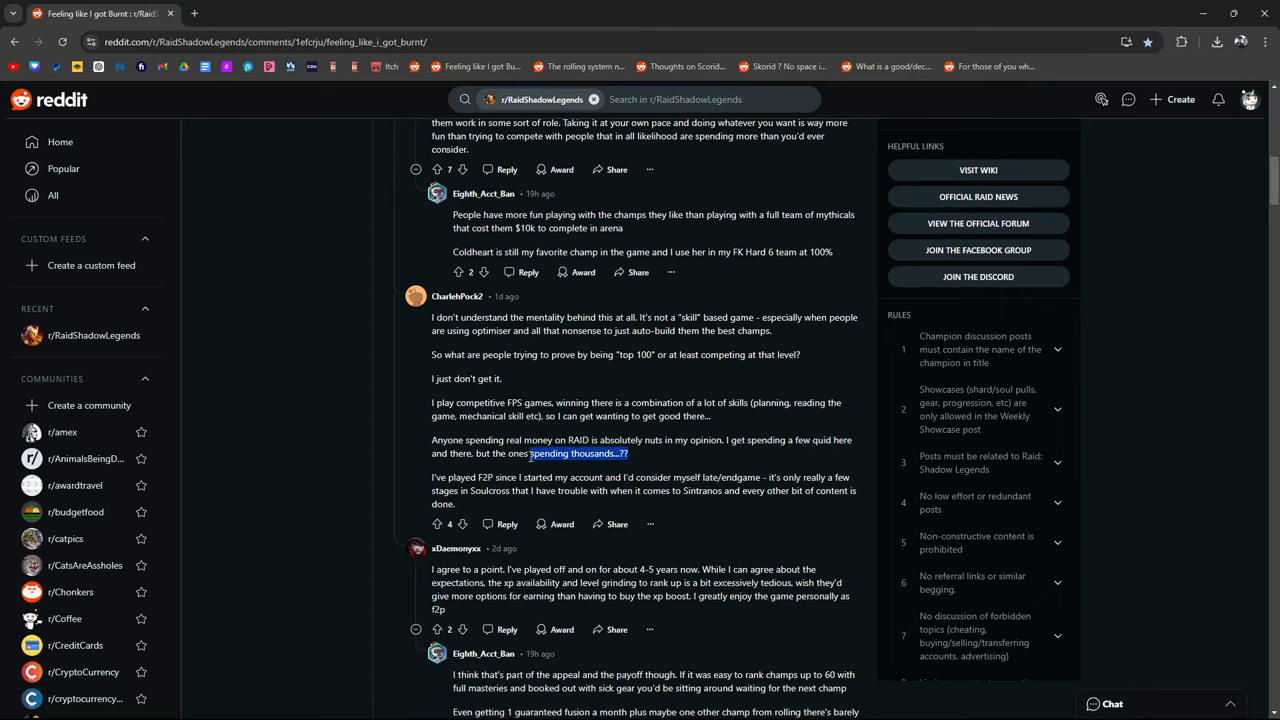
left_click(430, 447)
left_click_drag(428, 447, 626, 445)
left_click(626, 453)
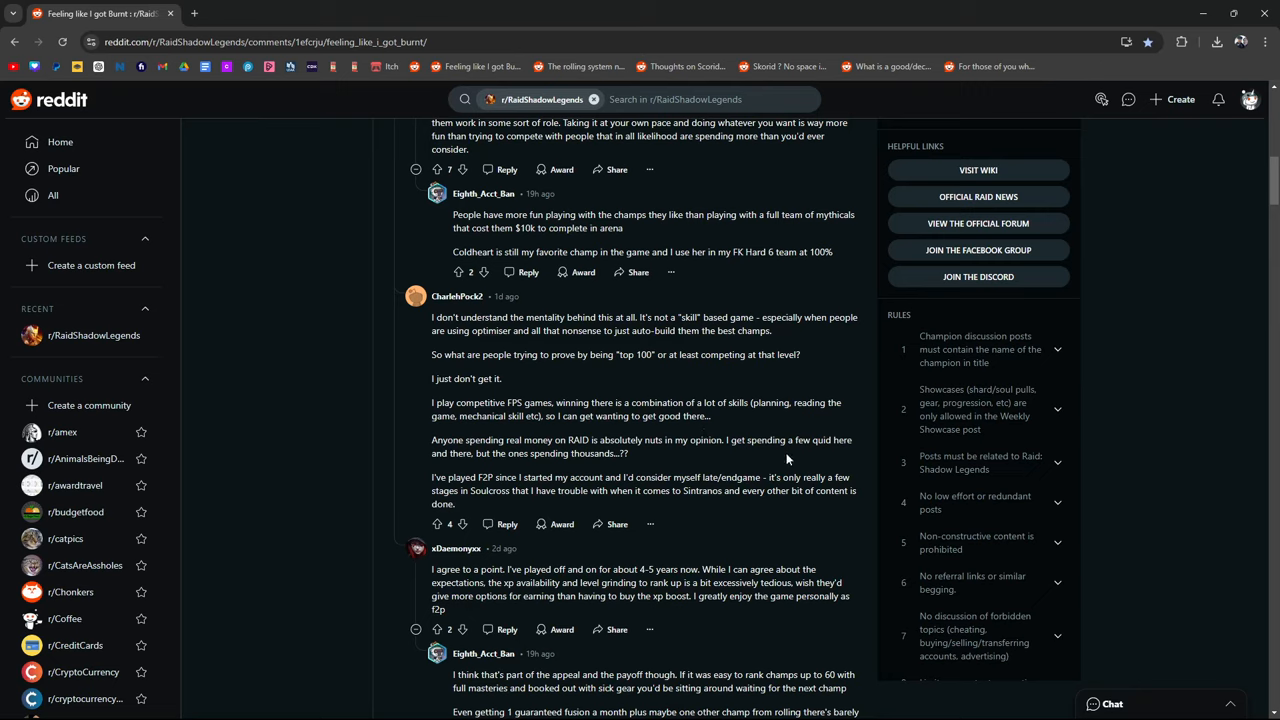
- Highlight the word late/endgame in the free-to-play comment, clear it, and reselect briefly
left_click_drag(766, 478, 704, 480)
left_click(735, 491)
left_click_drag(718, 478, 724, 478)
scroll(866, 490, "down", 2)
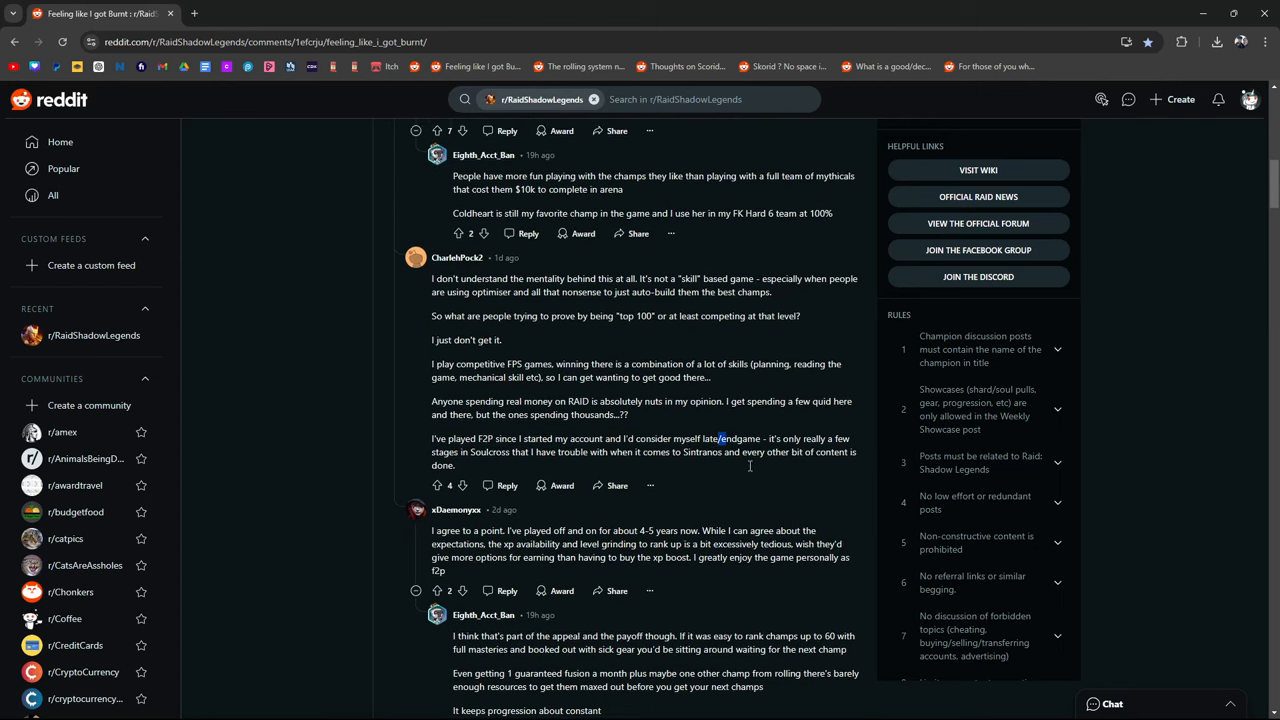
scroll(866, 490, "down", 2)
scroll(524, 508, "down", 1)
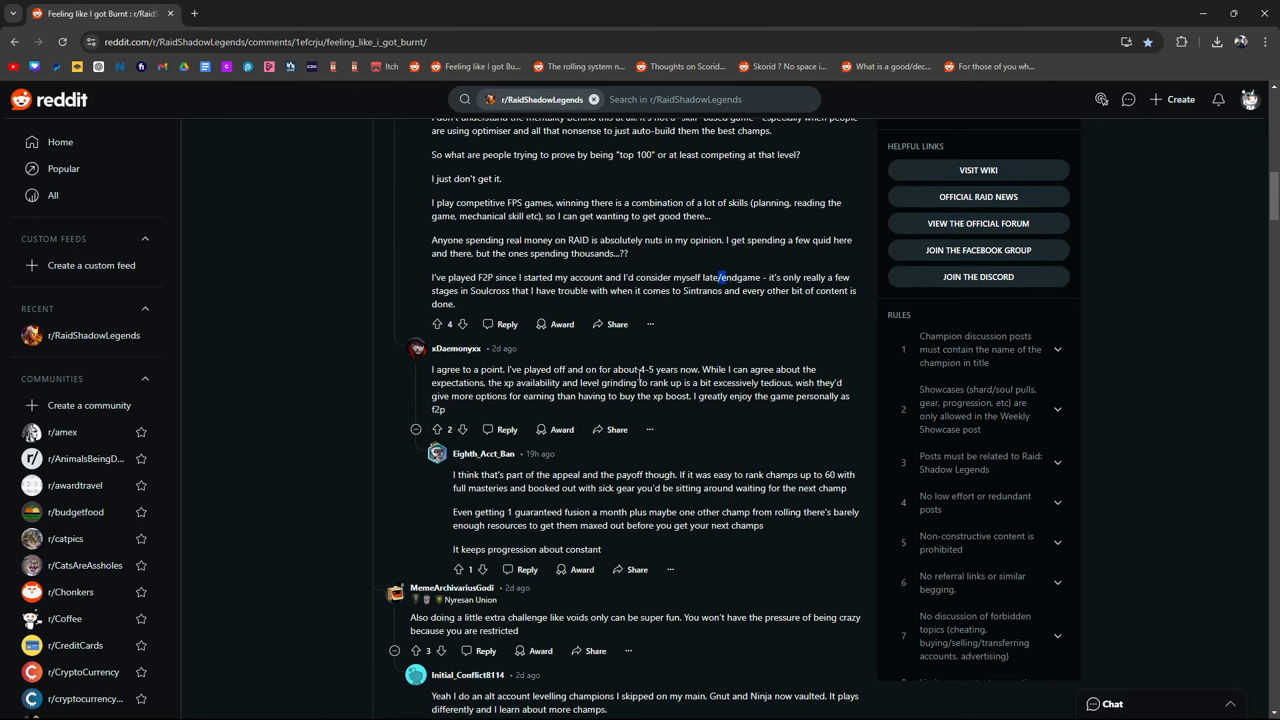
scroll(639, 375, "down", 2)
scroll(600, 300, "down", 2)
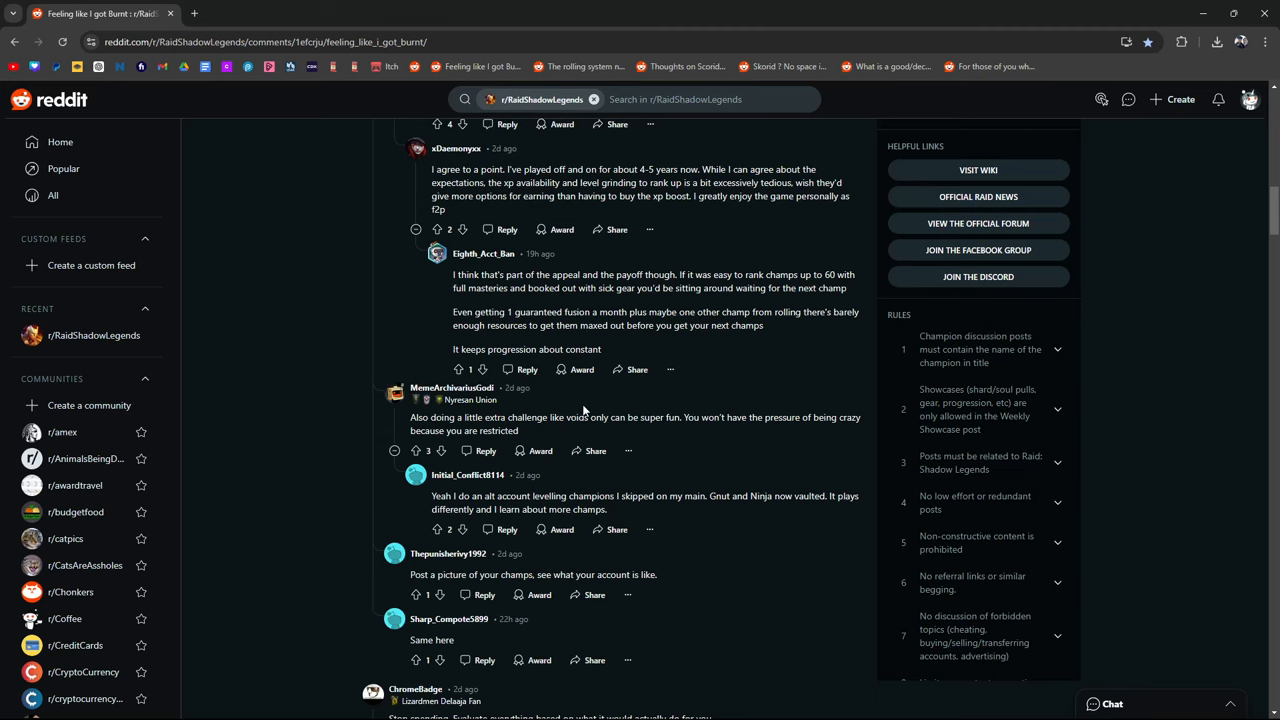
scroll(655, 410, "down", 2)
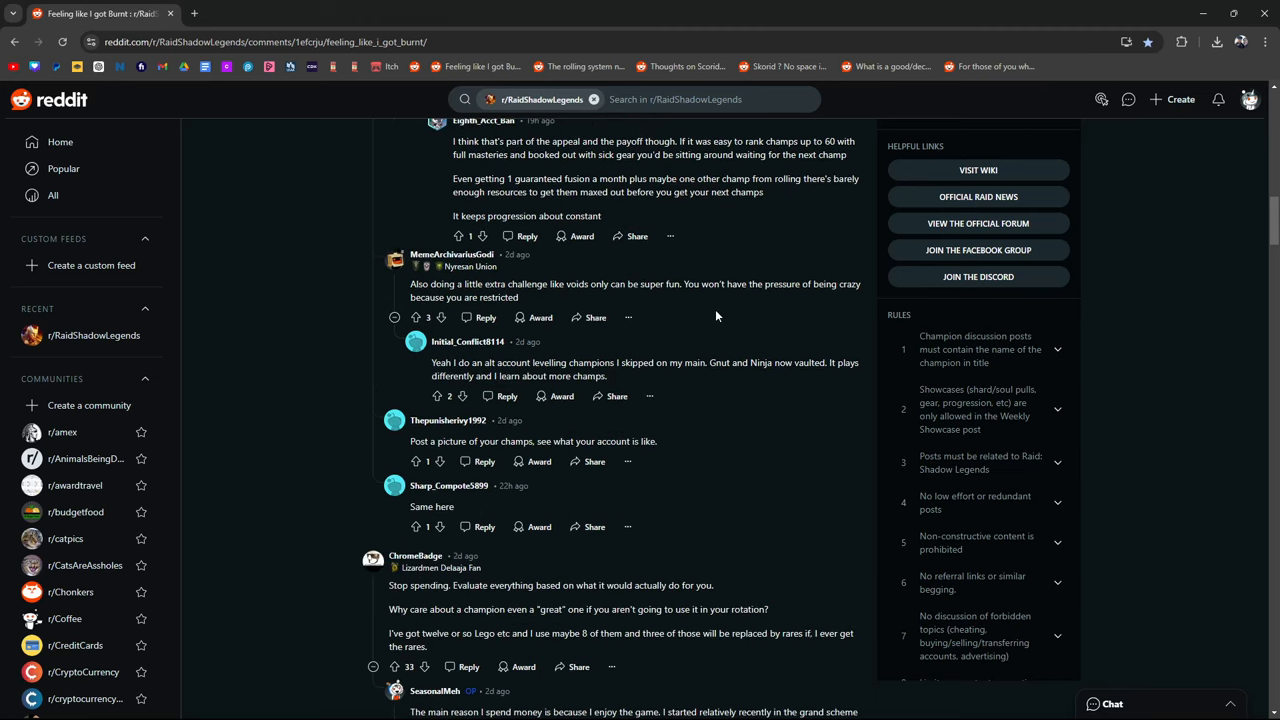
scroll(715, 309, "down", 2)
scroll(715, 309, "down", 1)
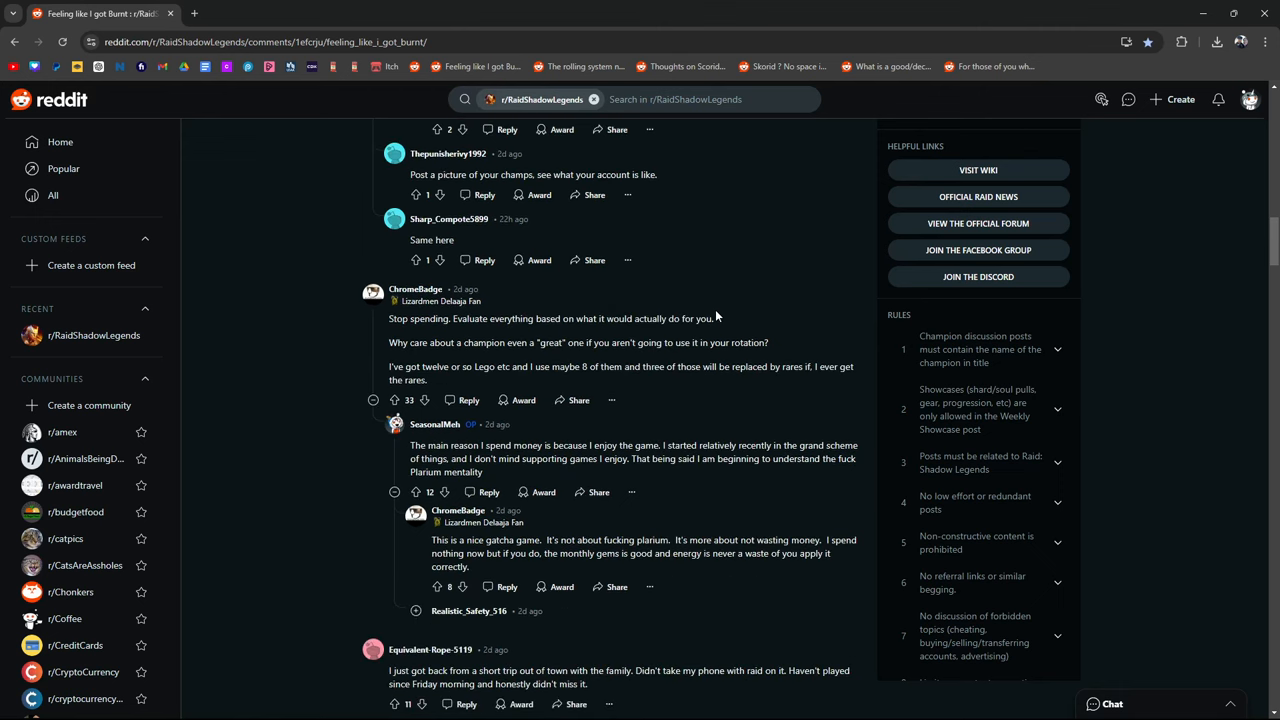
scroll(715, 309, "down", 1)
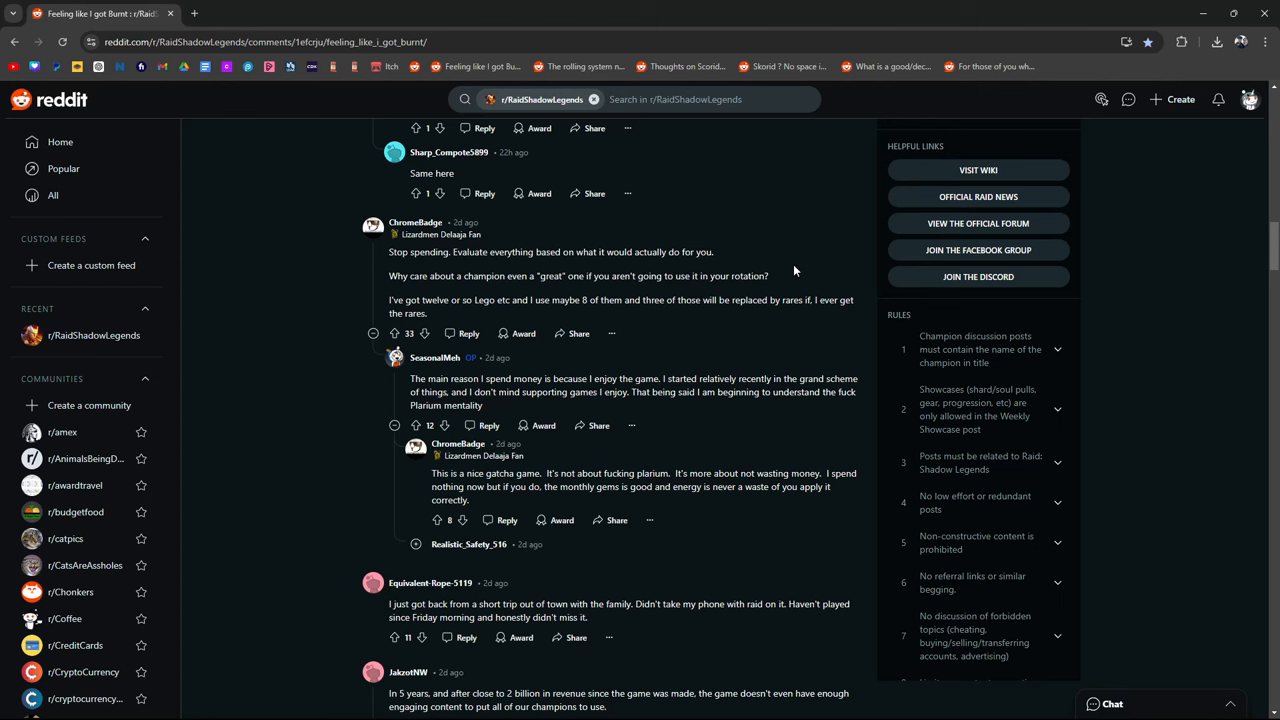
scroll(229, 434, "down", 3)
scroll(292, 383, "down", 2)
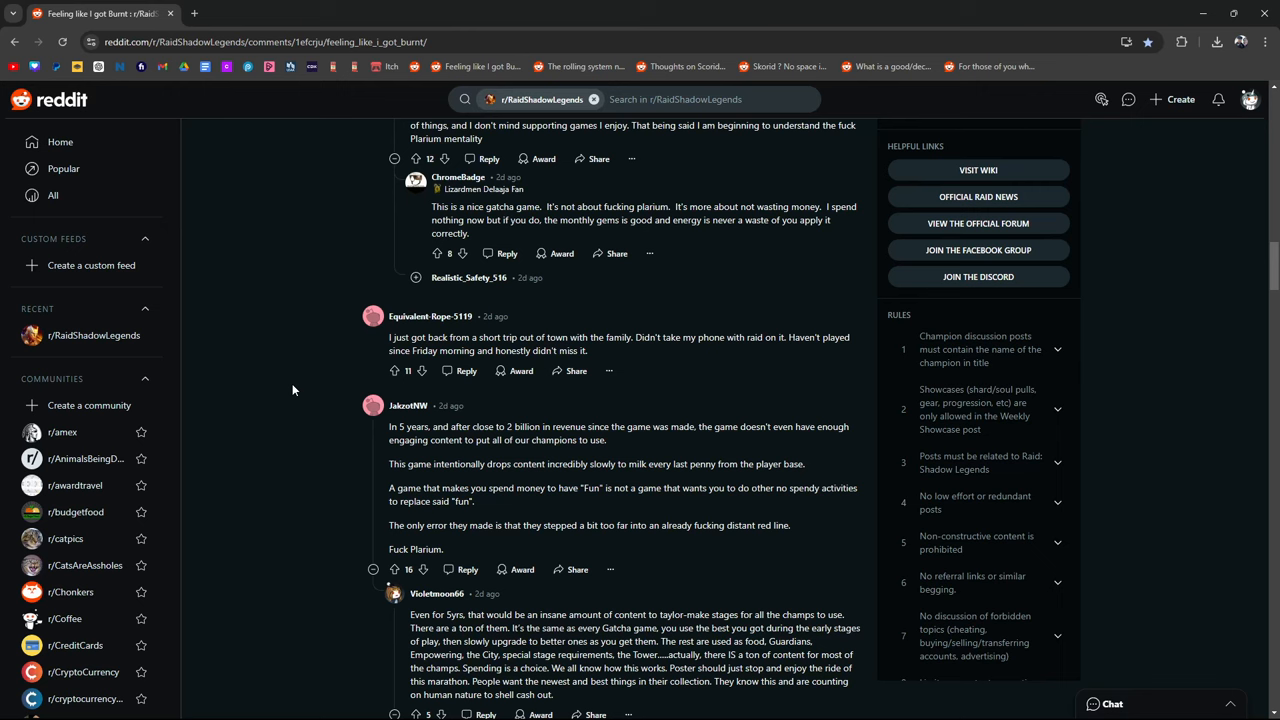
scroll(292, 382, "down", 2)
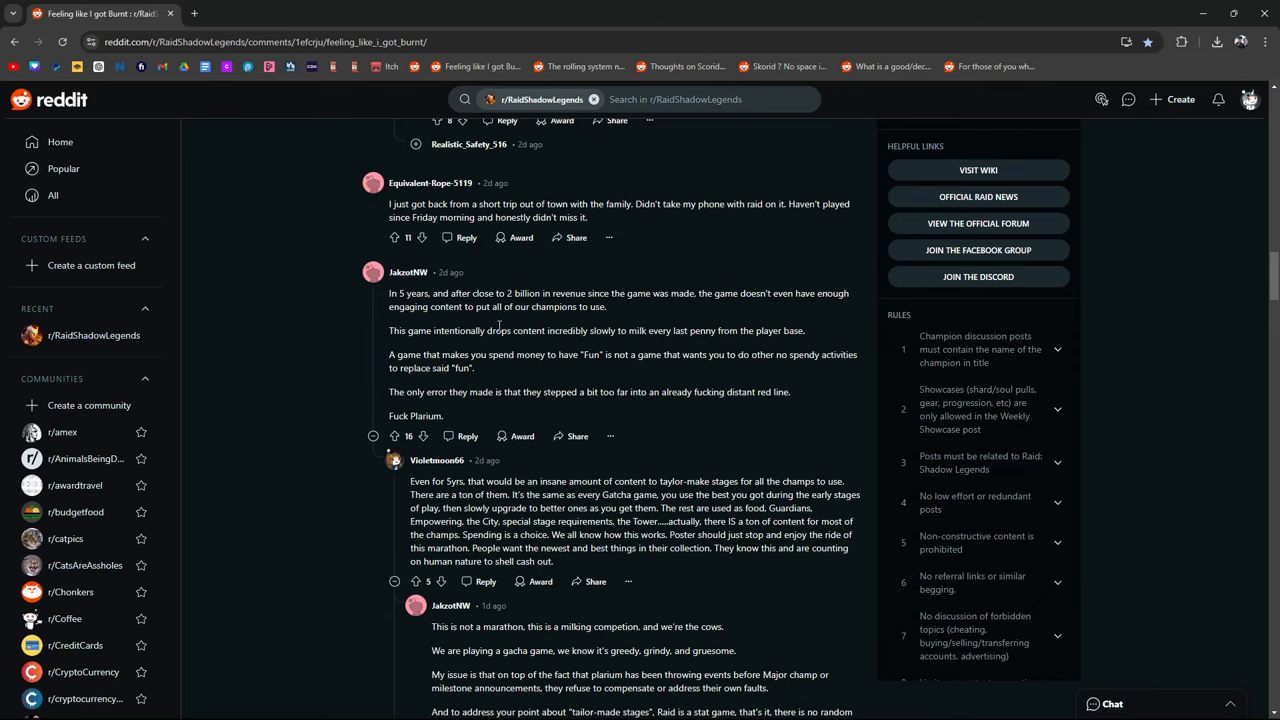
scroll(498, 326, "down", 5)
scroll(498, 326, "down", 3)
scroll(639, 418, "down", 5)
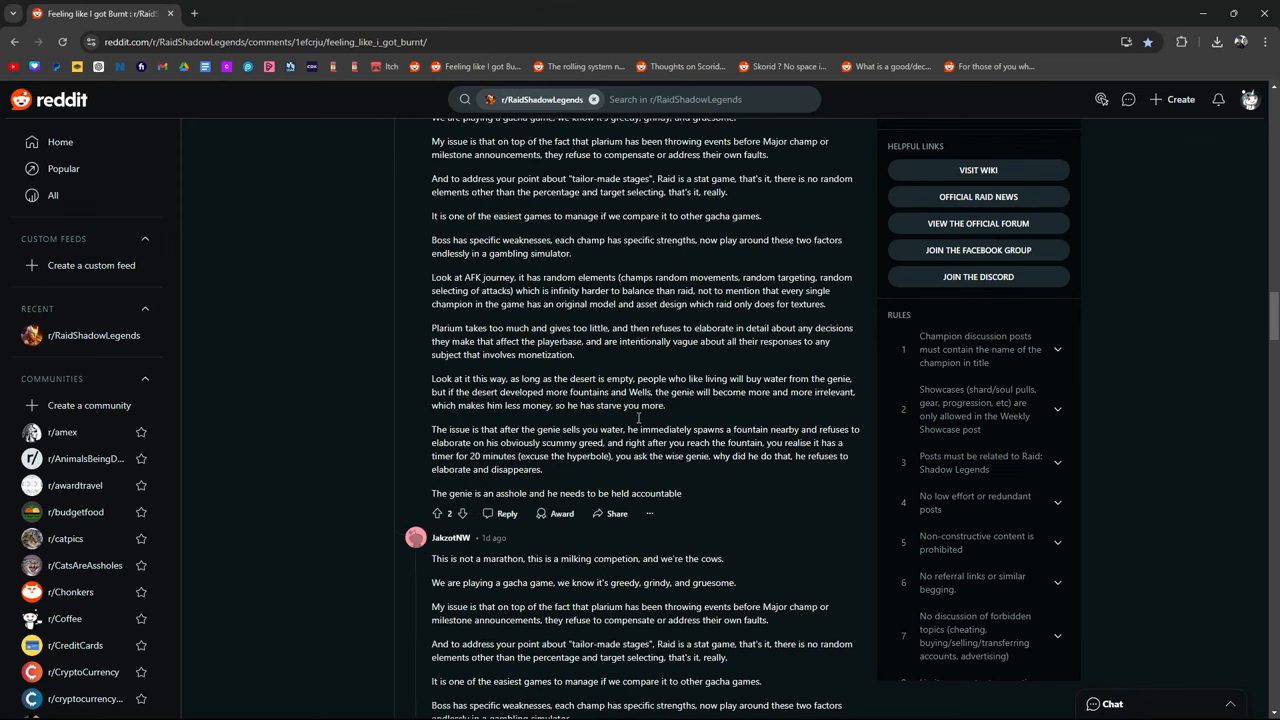
scroll(639, 418, "up", 2)
scroll(413, 450, "up", 2)
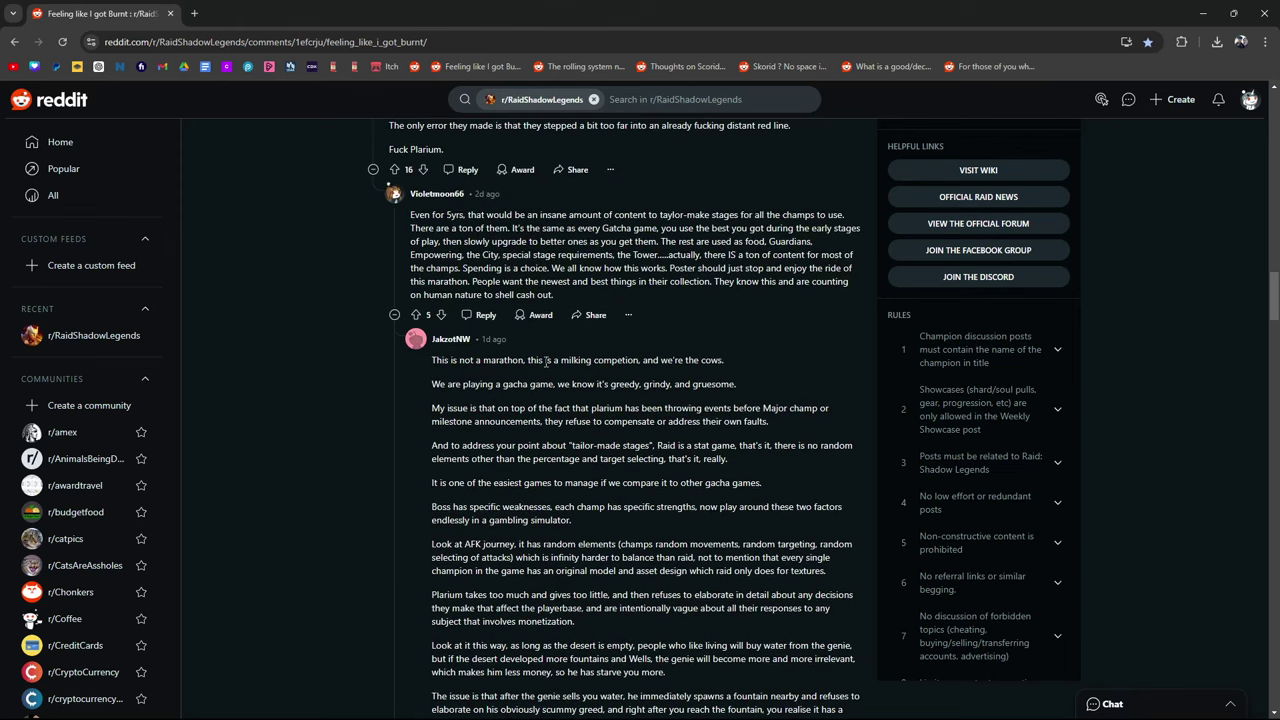
- Highlight lines of the milking-competition reply, then clear the highlight before returning to the top
left_click_drag(546, 361, 650, 384)
left_click(521, 381)
scroll(648, 360, "down", 5)
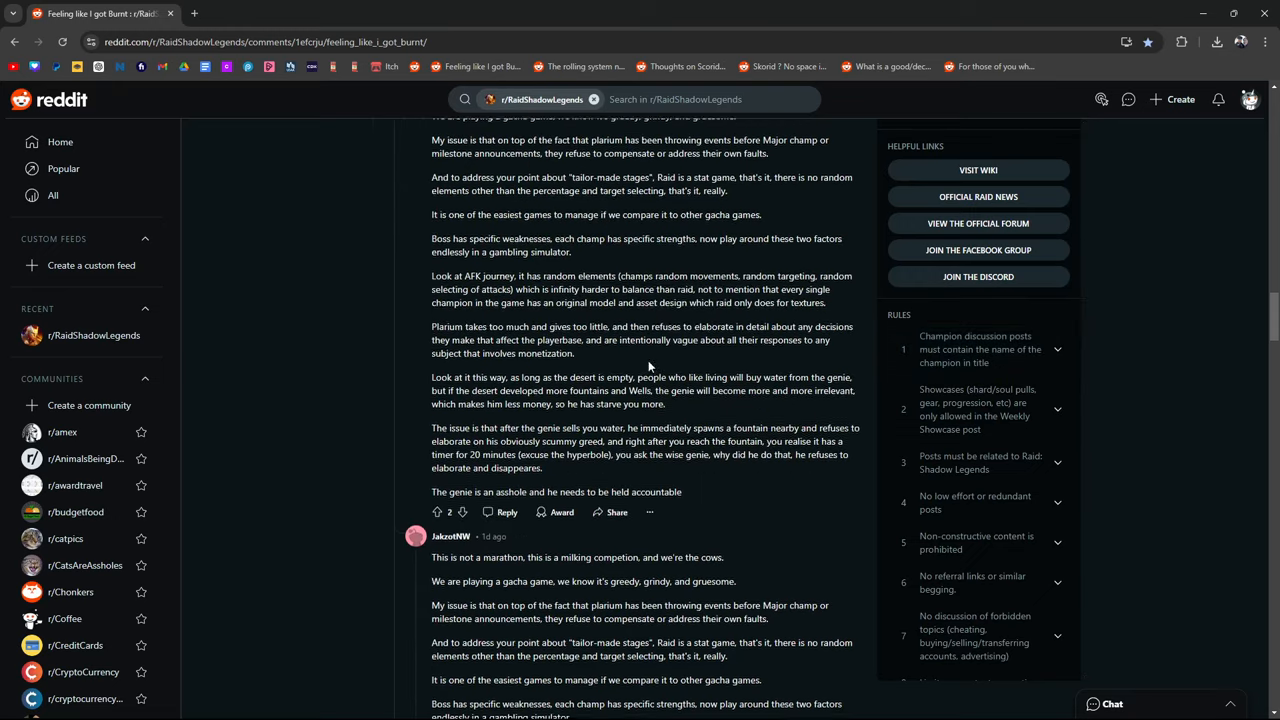
scroll(648, 360, "down", 5)
scroll(648, 360, "down", 4)
scroll(640, 375, "down", 3)
scroll(640, 375, "down", 4)
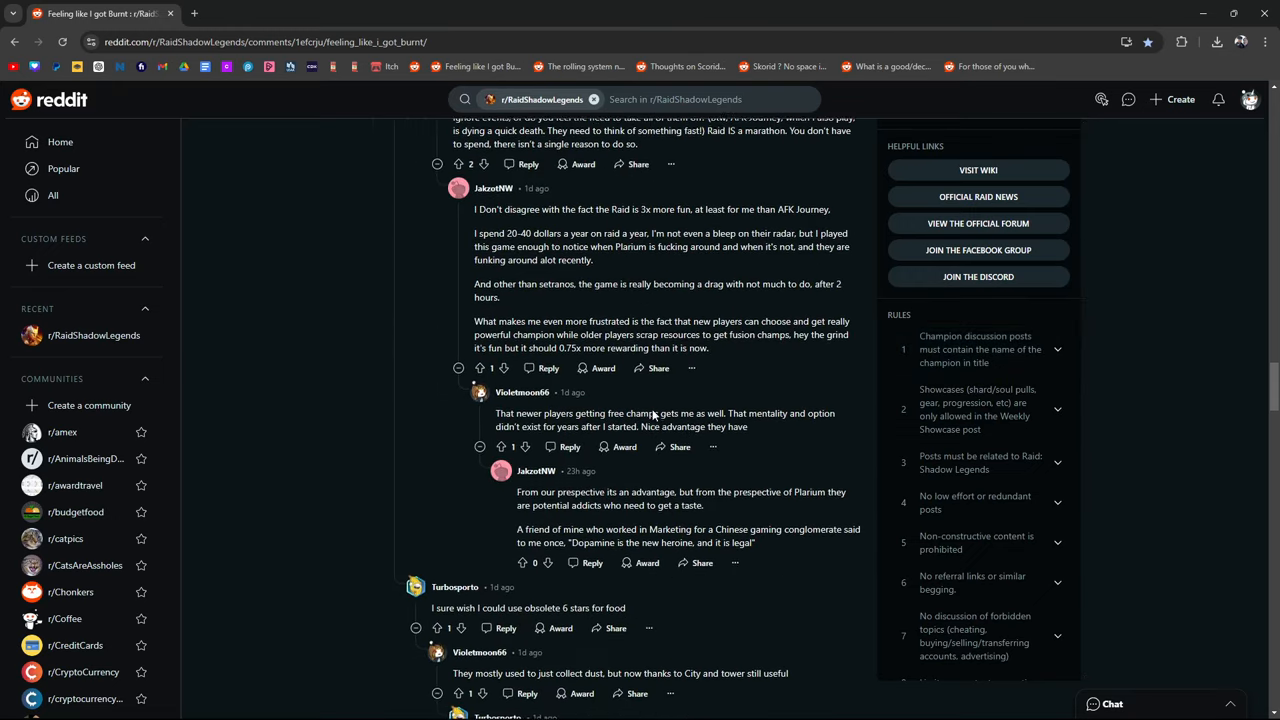
scroll(640, 375, "down", 6)
scroll(648, 413, "down", 3)
scroll(652, 413, "down", 3)
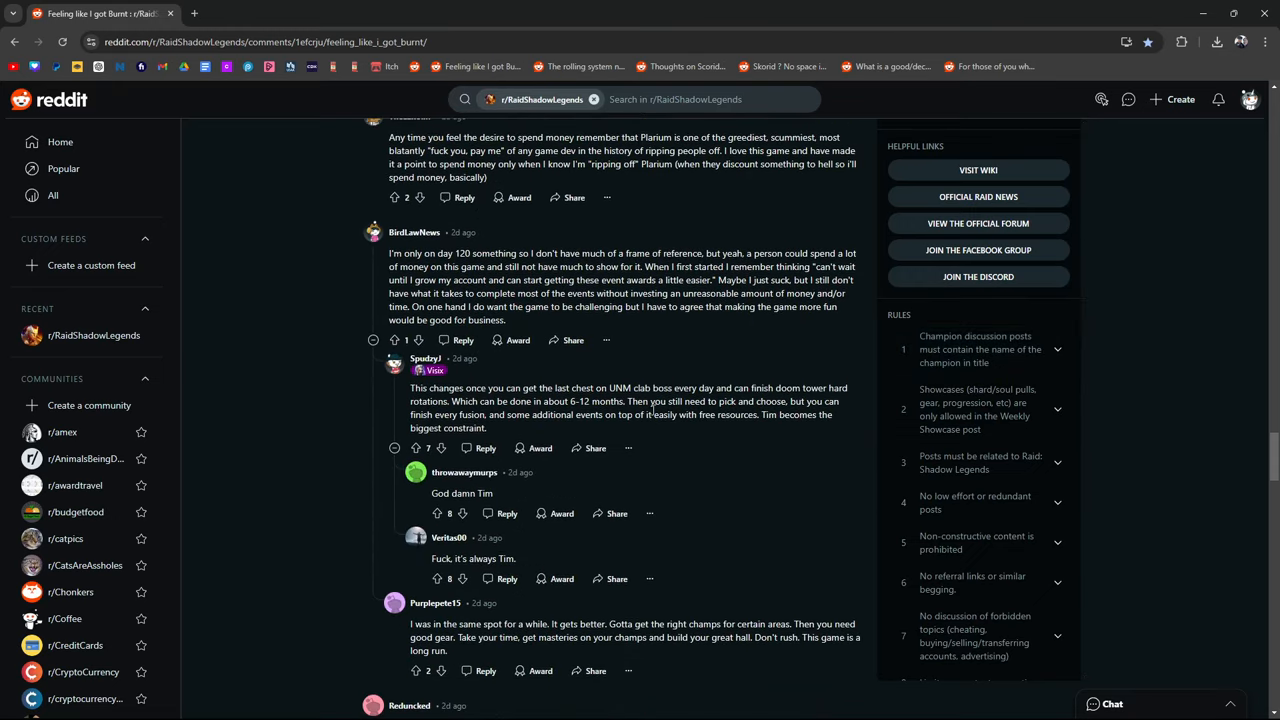
scroll(652, 413, "down", 4)
scroll(652, 413, "down", 3)
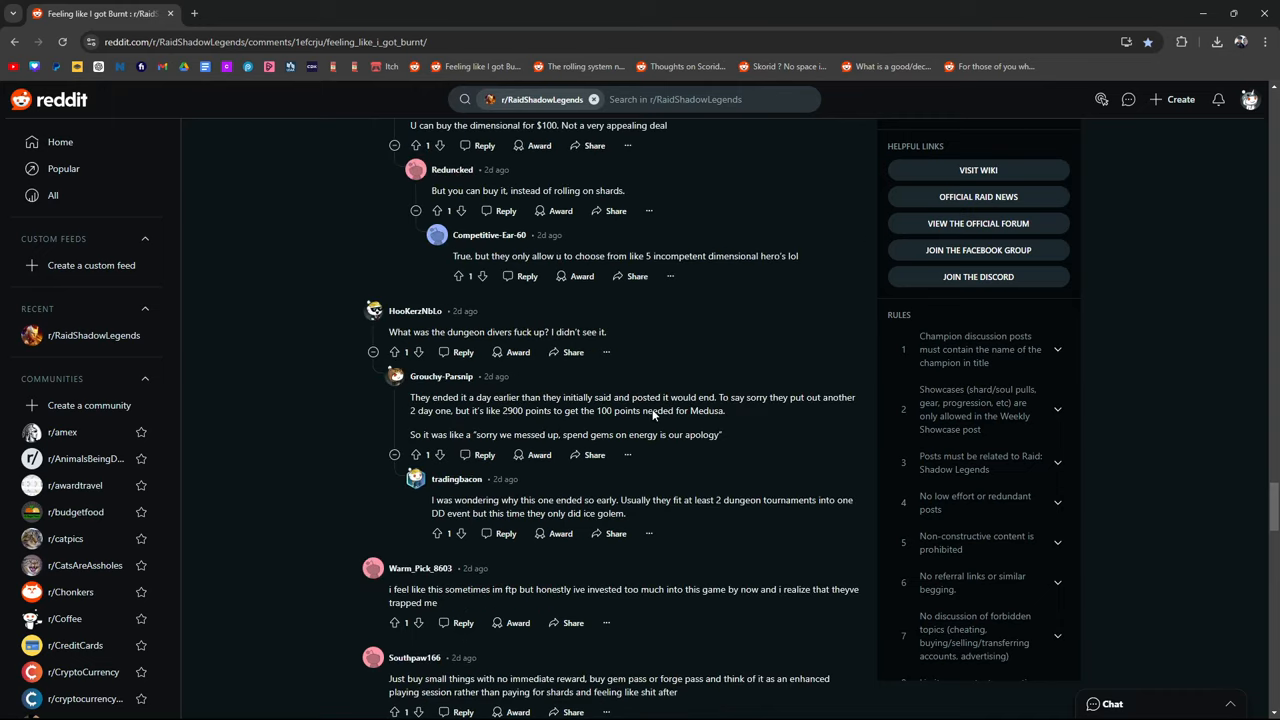
scroll(331, 386, "down", 2)
scroll(292, 424, "down", 1)
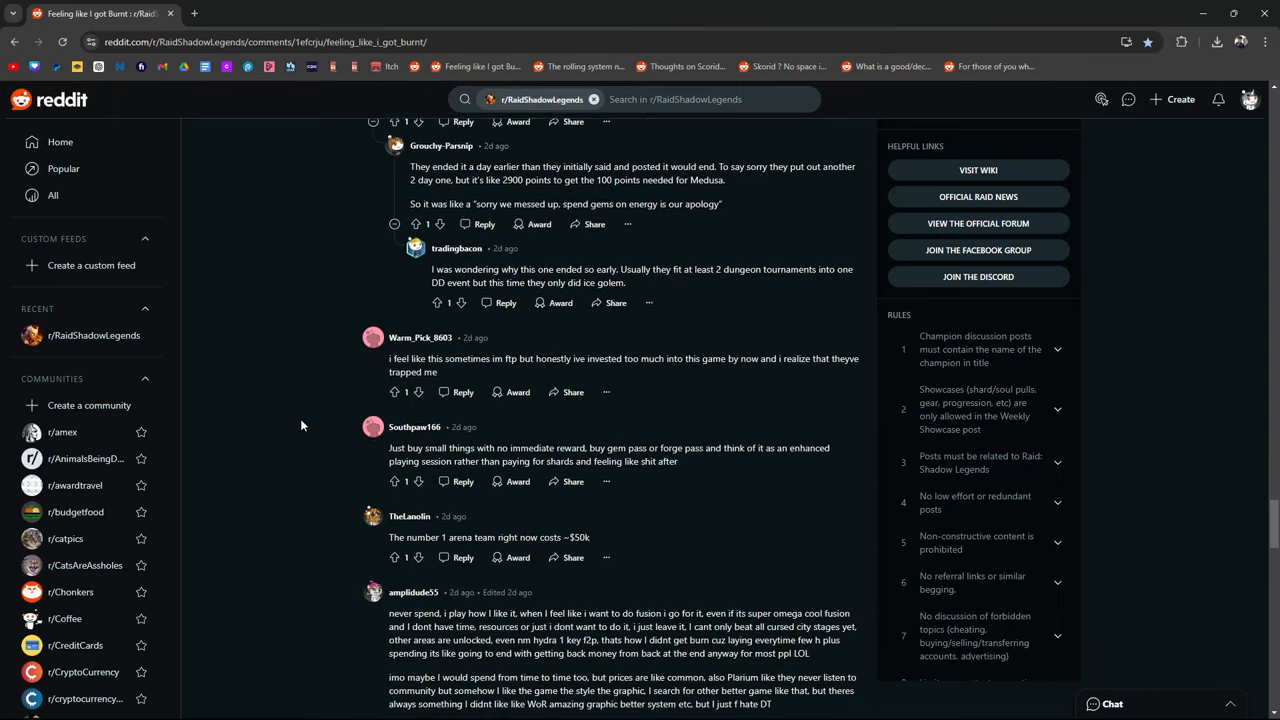
scroll(300, 418, "up", 4)
scroll(294, 424, "up", 5)
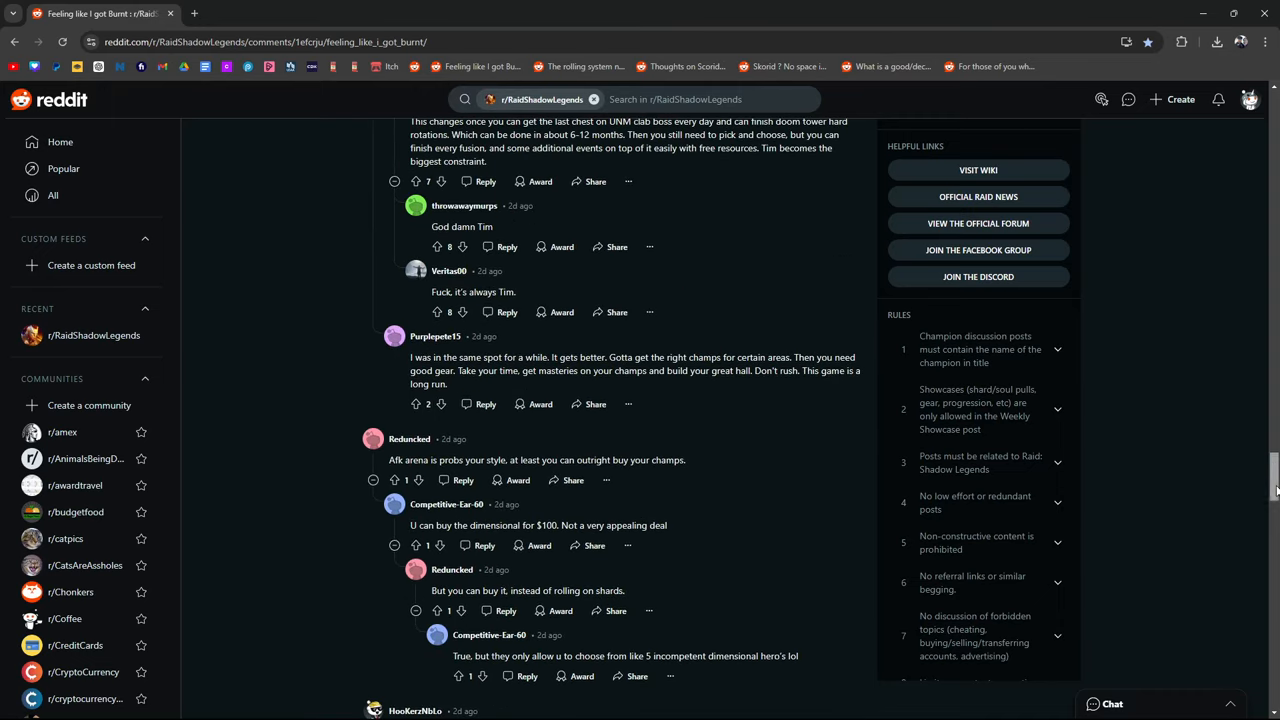
left_click_drag(1272, 480, 1274, 92)
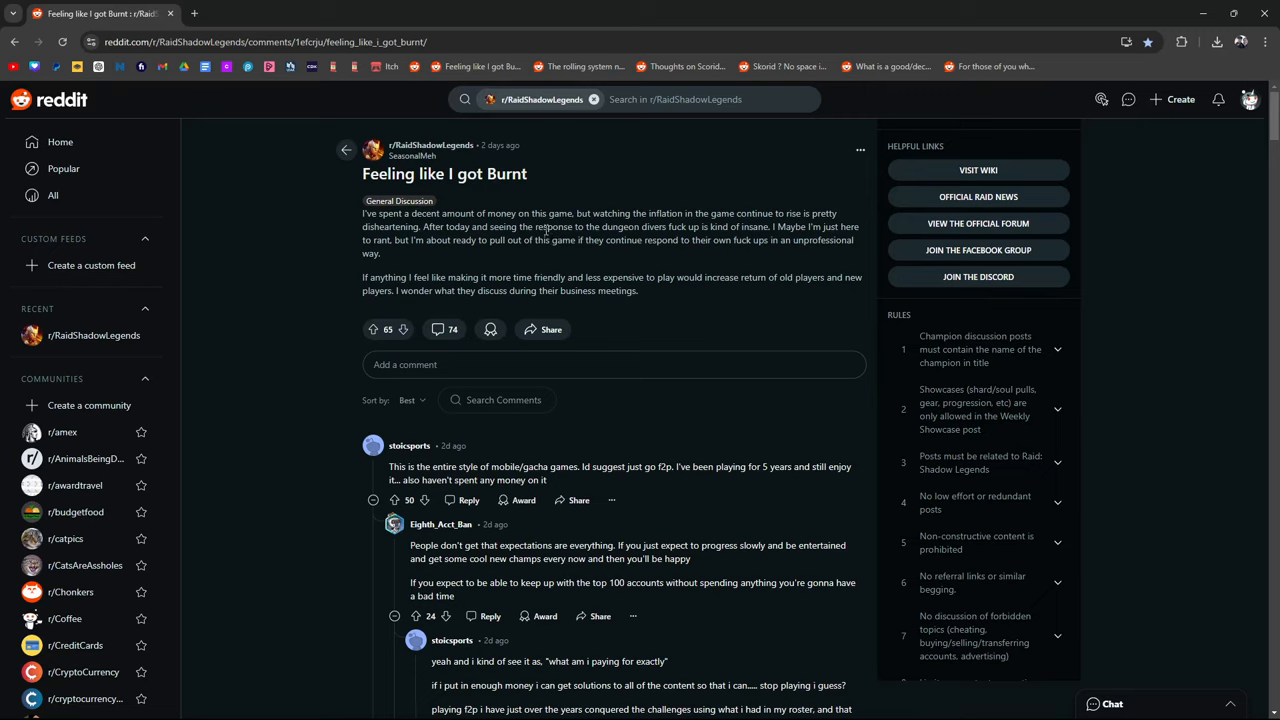